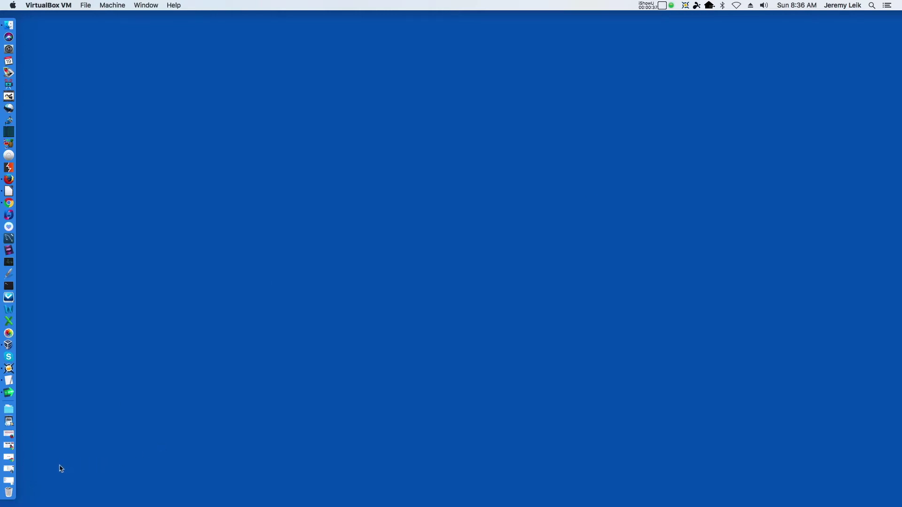
Open Chrome from the macOS Dock to get a New Tab with Google
{"action": "left_click", "coordinate": [8, 458]}
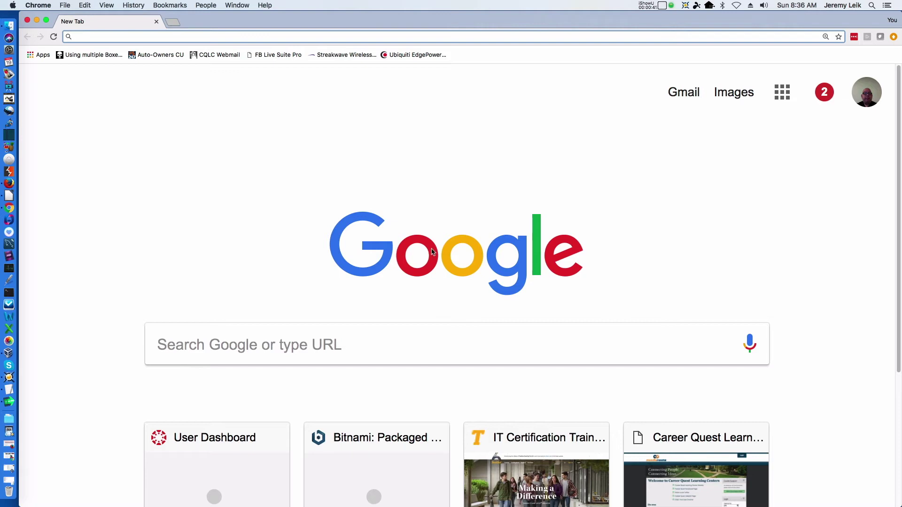
Go from openmediavault.org to the SourceForge 4.0.9 ISO folder, then minimize Chrome
{"action": "type", "text": "openmediavault.org"}
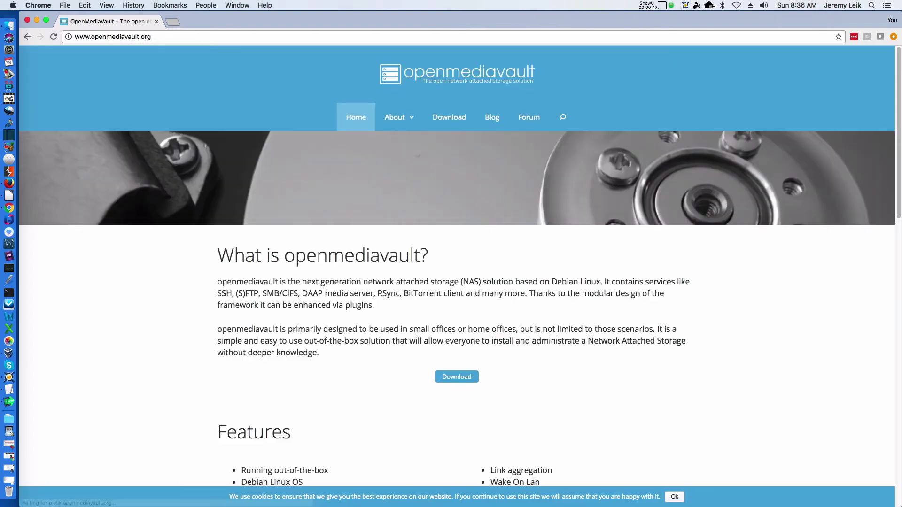
{"action": "left_click", "coordinate": [444, 119]}
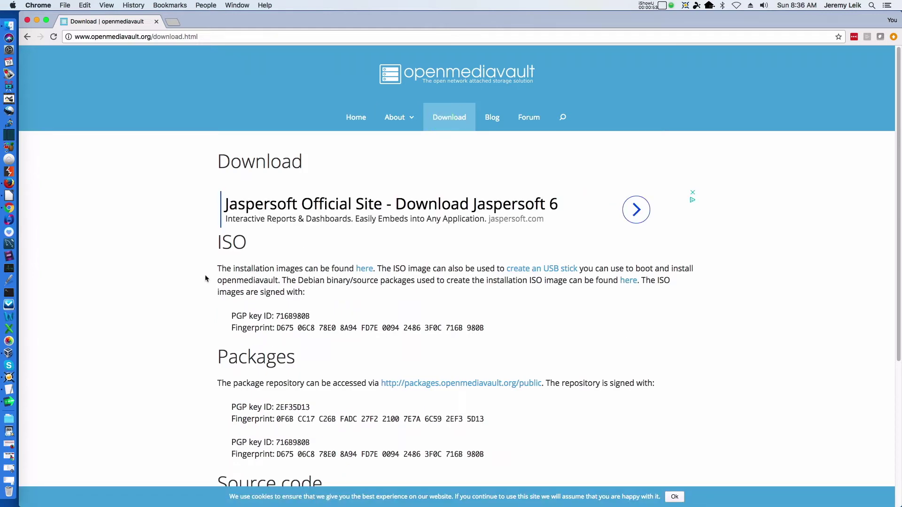
{"action": "scroll", "coordinate": [203, 278], "scroll_direction": "down", "scroll_amount": 5}
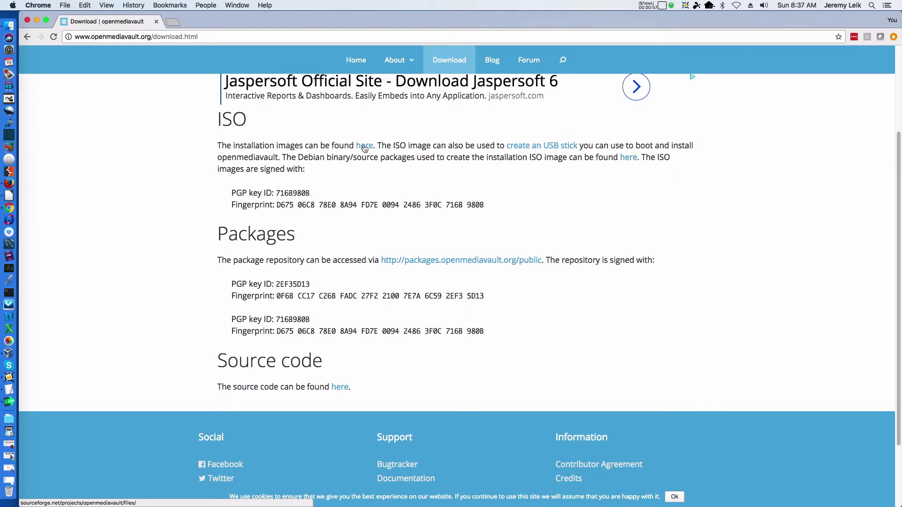
{"action": "left_click", "coordinate": [365, 147]}
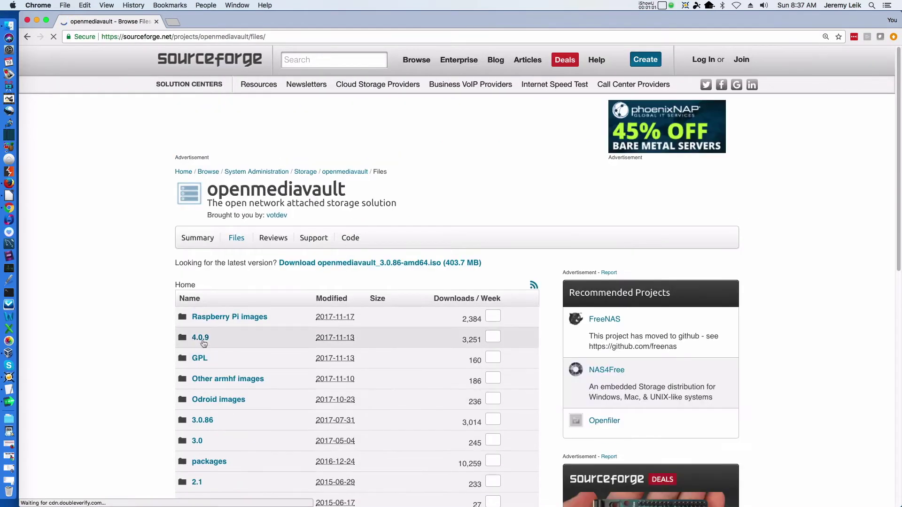
{"action": "left_click", "coordinate": [201, 339]}
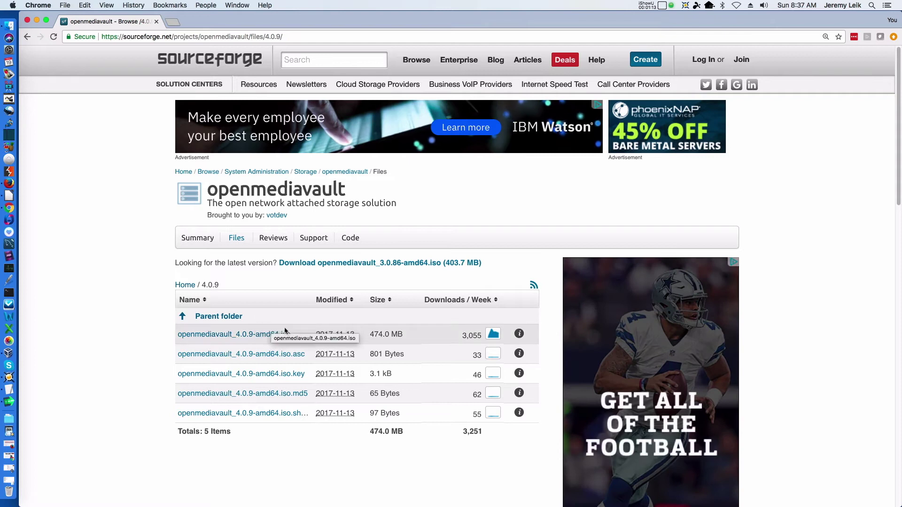
{"action": "left_click", "coordinate": [37, 21]}
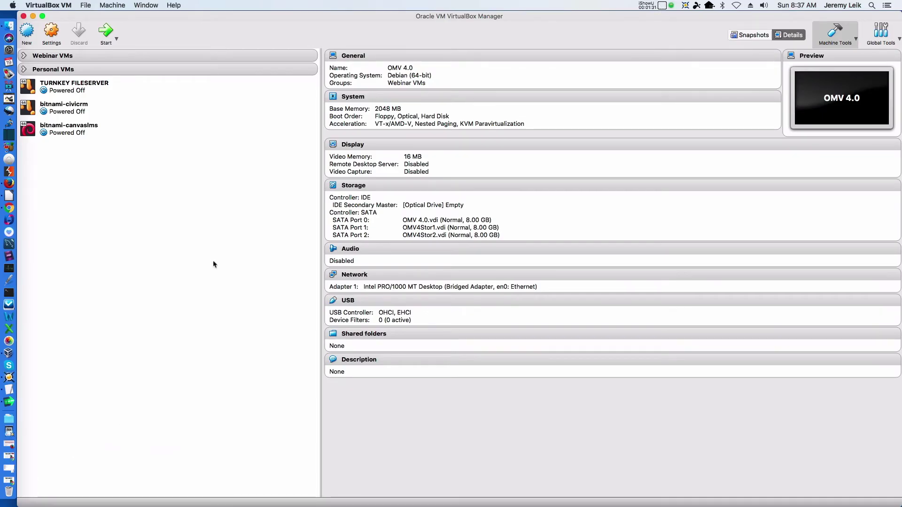
Create a new VM named 'OMV 4.0 PracticalIT' with type Linux, version Debian (64-bit)
{"action": "left_click", "coordinate": [26, 33]}
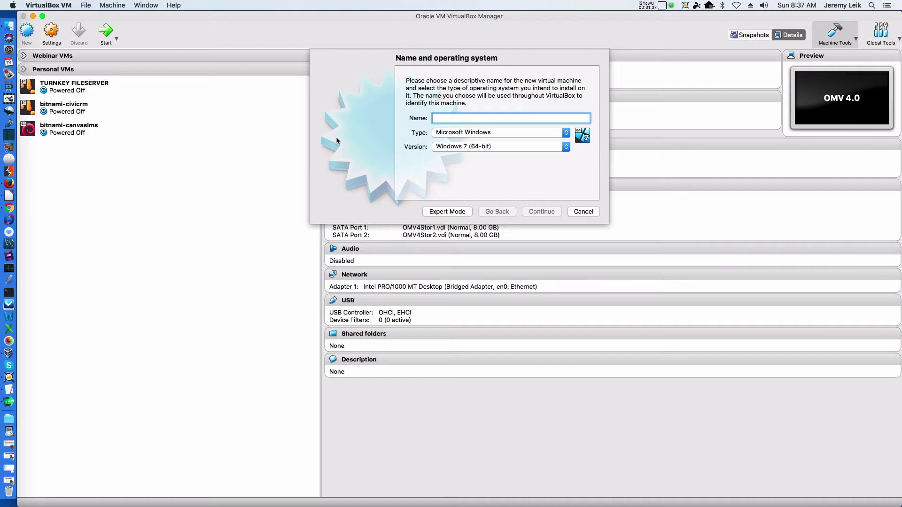
{"action": "type", "text": "OMV"}
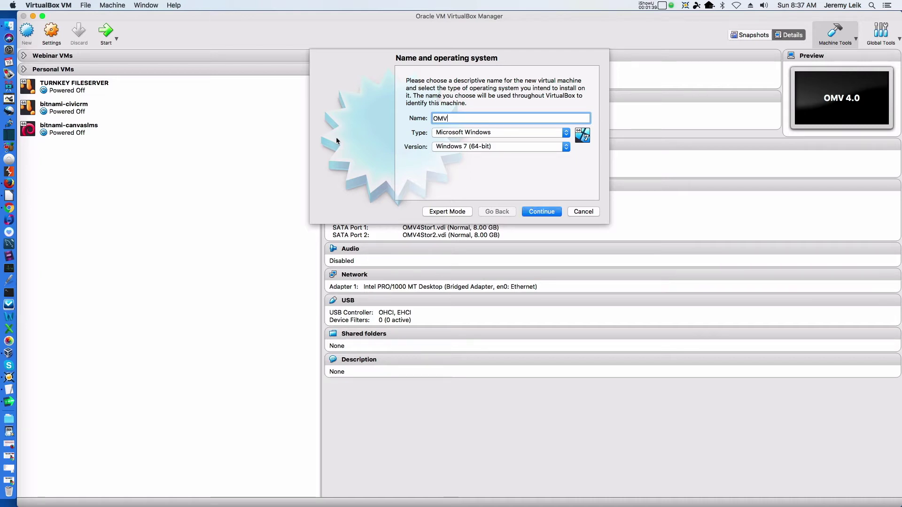
{"action": "type", "text": " 4.0 Practical"}
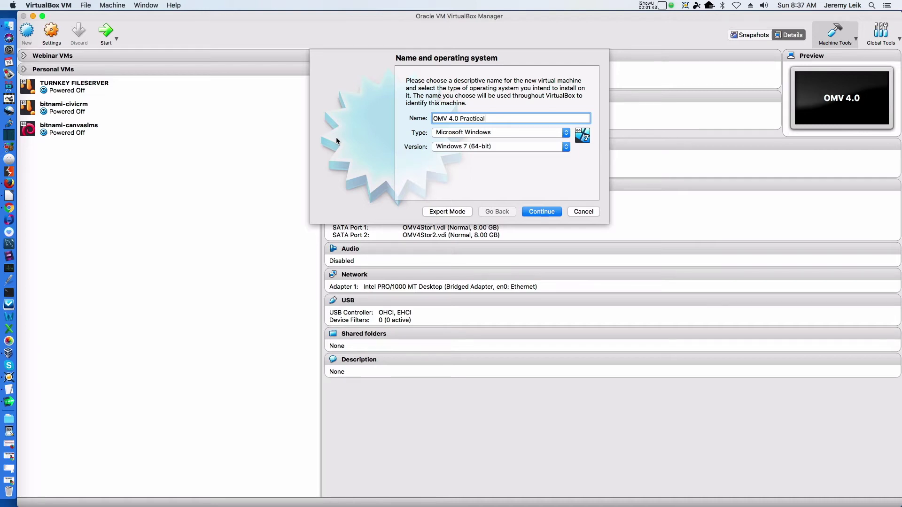
{"action": "type", "text": "IT"}
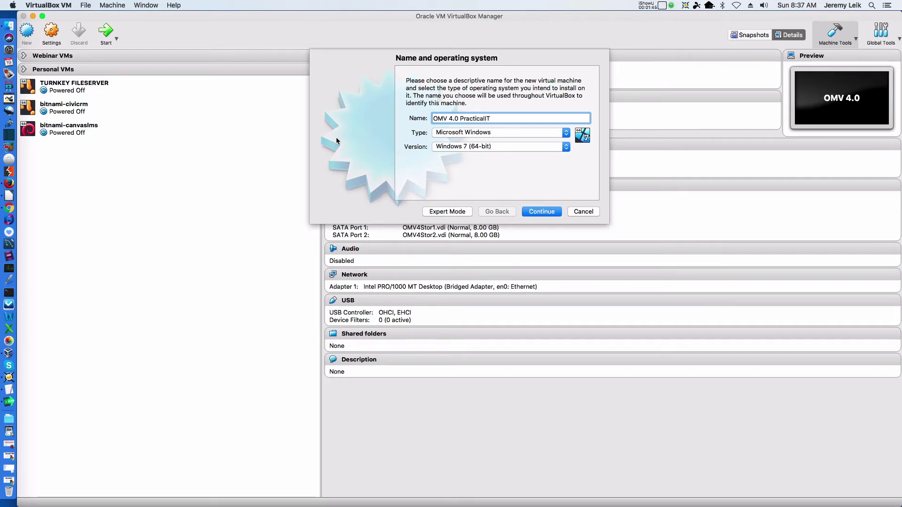
{"action": "left_click", "coordinate": [505, 134]}
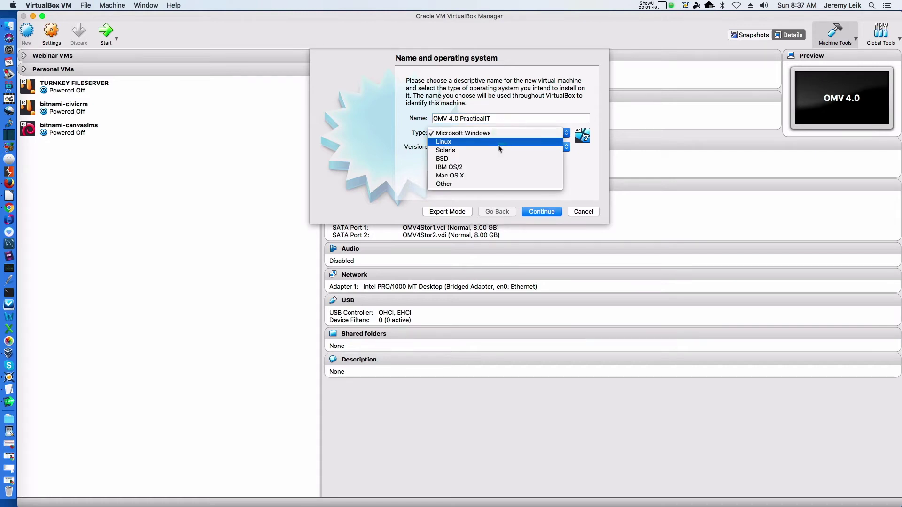
{"action": "left_click", "coordinate": [498, 143]}
{"action": "left_click", "coordinate": [499, 146]}
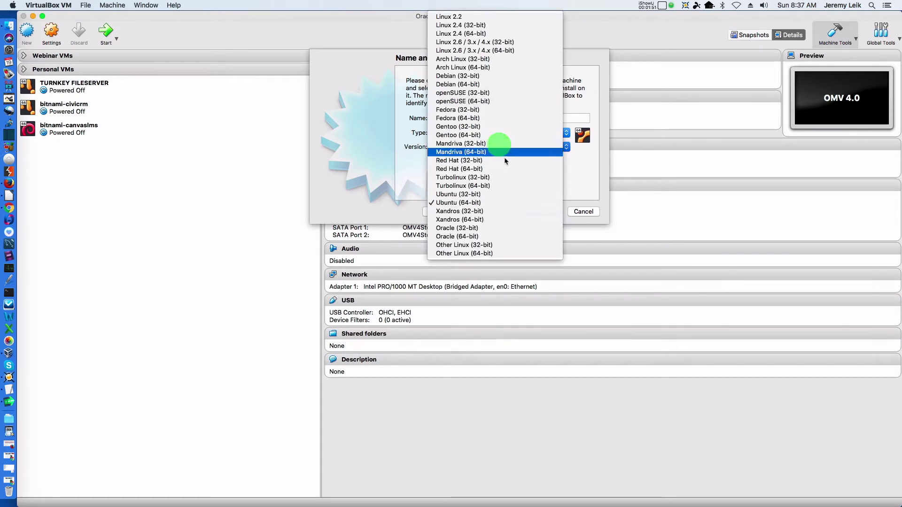
{"action": "left_click", "coordinate": [496, 86]}
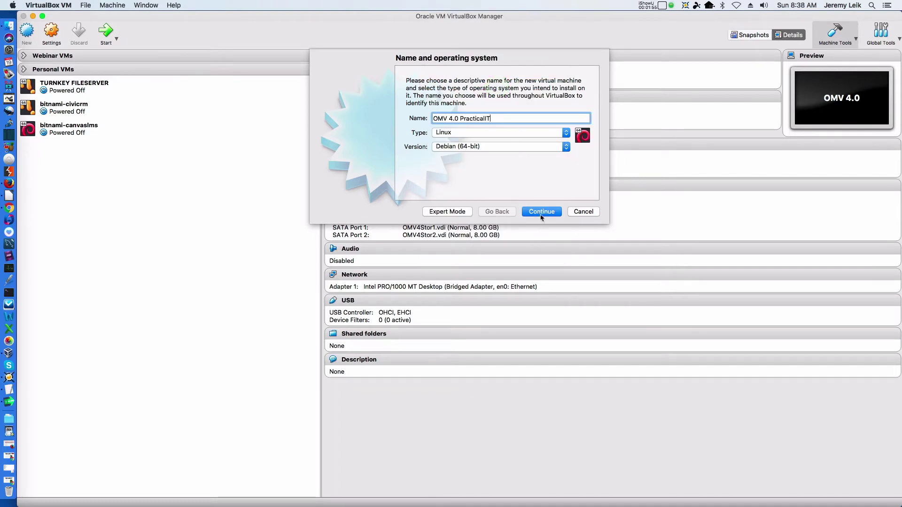
Advance to the memory size step and start entering 20 MB
{"action": "left_click", "coordinate": [541, 212]}
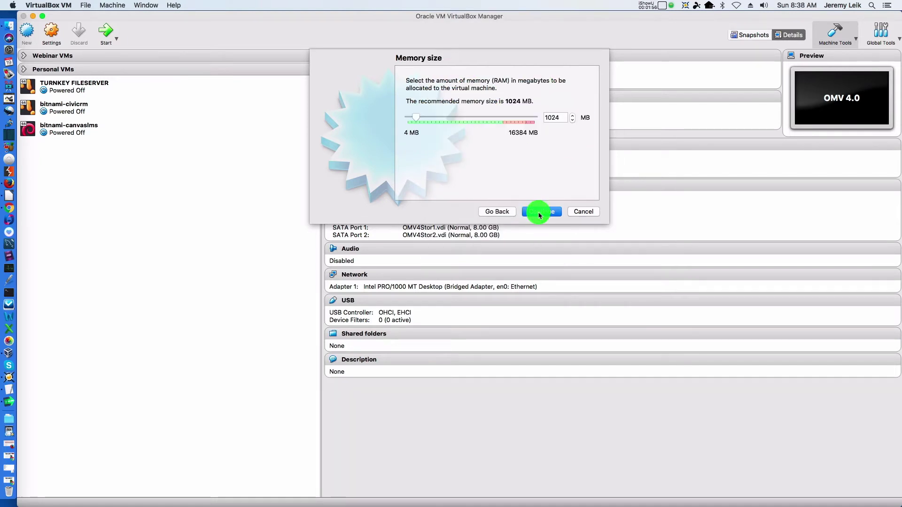
{"action": "double_click", "coordinate": [561, 117]}
{"action": "type", "text": "20"}
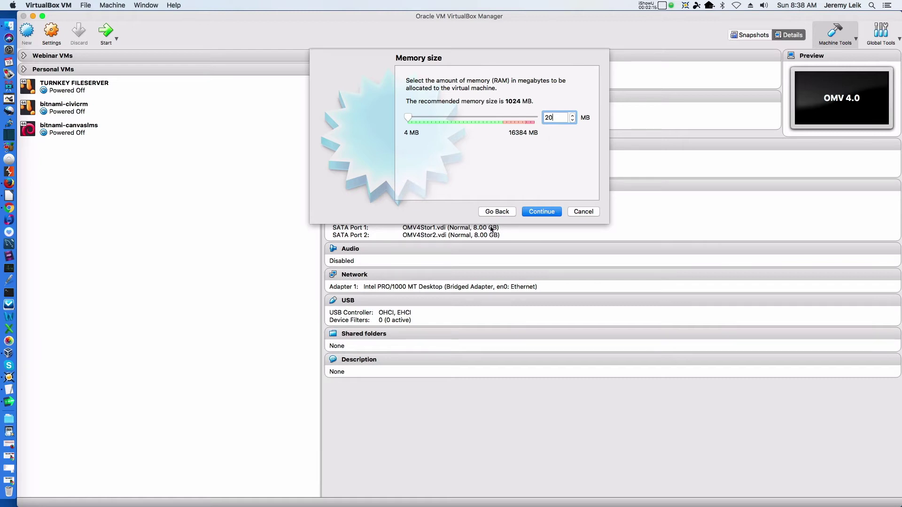
Keep 1024 MB, create a dynamically allocated 8.00 GB VDI disk, and collapse Webinar VMs
{"action": "left_click", "coordinate": [498, 212]}
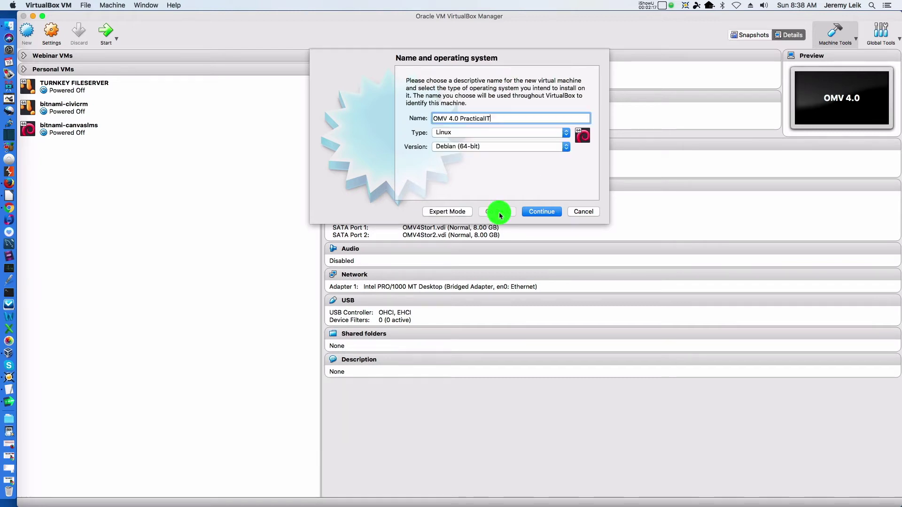
{"action": "left_click", "coordinate": [542, 212]}
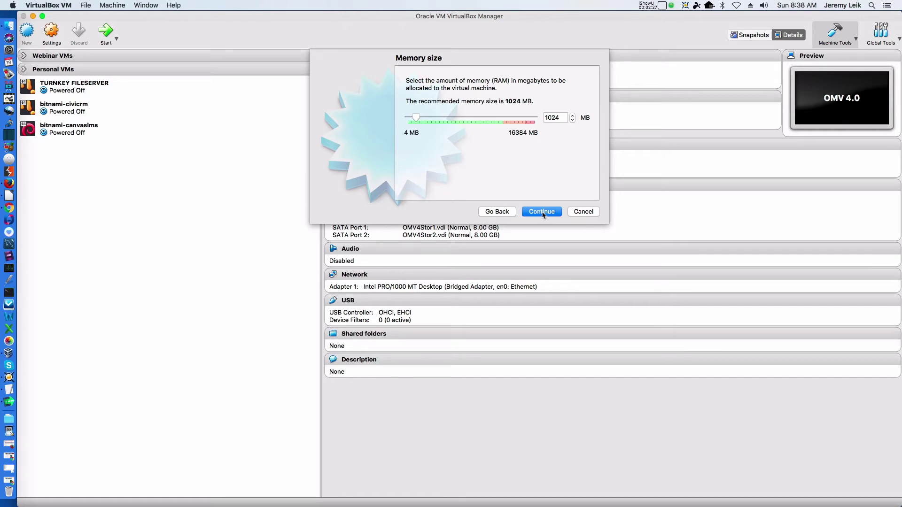
{"action": "left_click", "coordinate": [543, 212]}
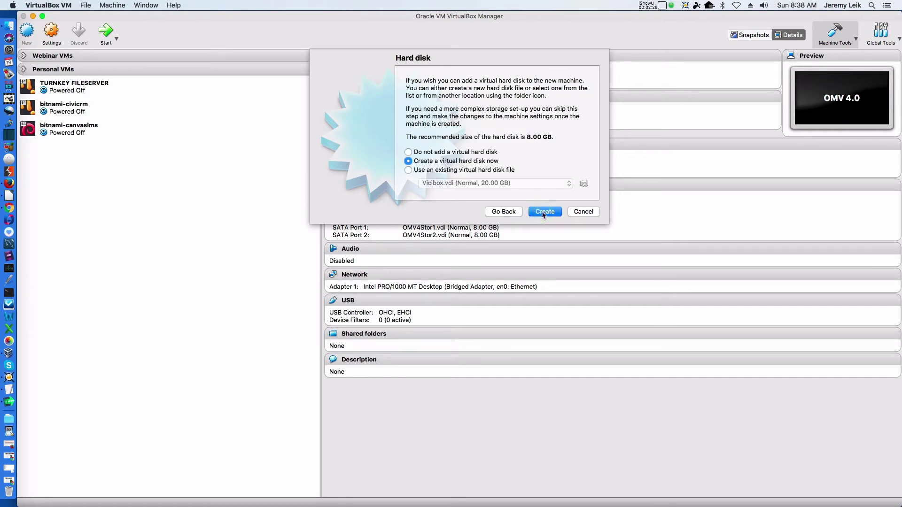
{"action": "left_click", "coordinate": [544, 212]}
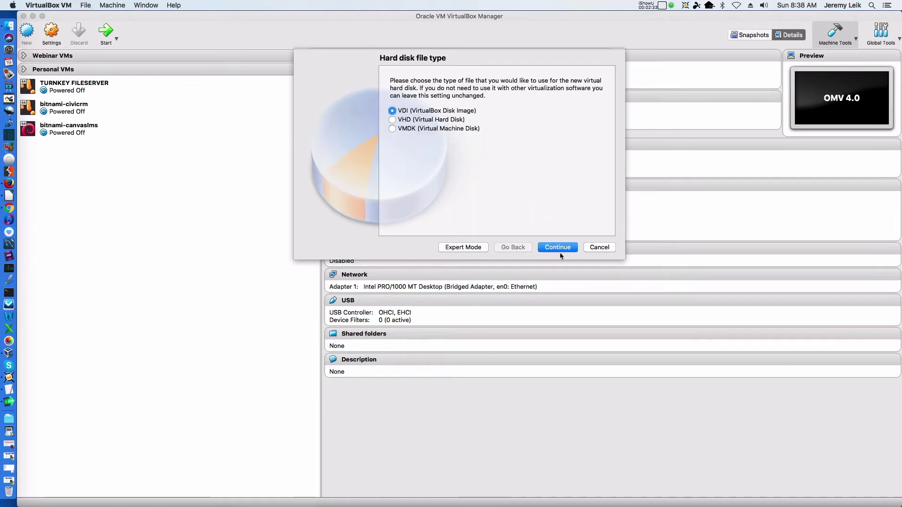
{"action": "left_click", "coordinate": [558, 247]}
{"action": "left_click", "coordinate": [554, 248]}
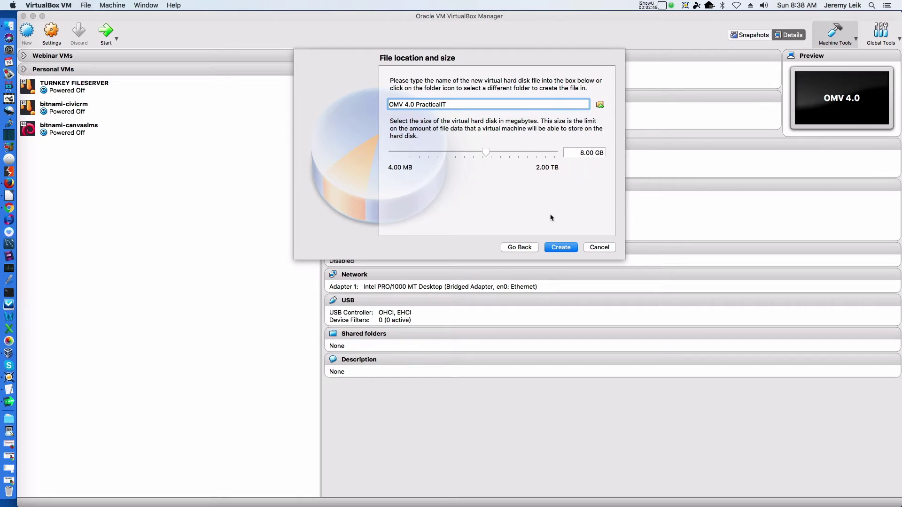
{"action": "left_click", "coordinate": [561, 247]}
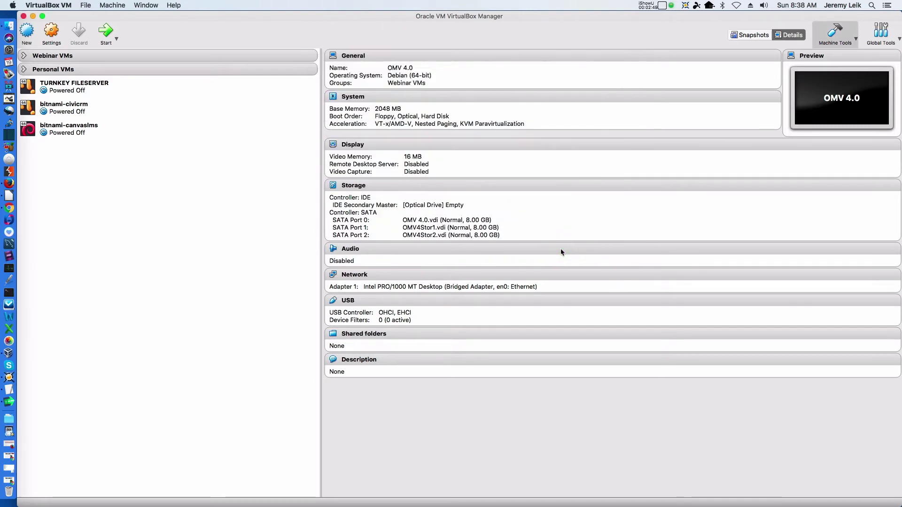
{"action": "left_click", "coordinate": [24, 56]}
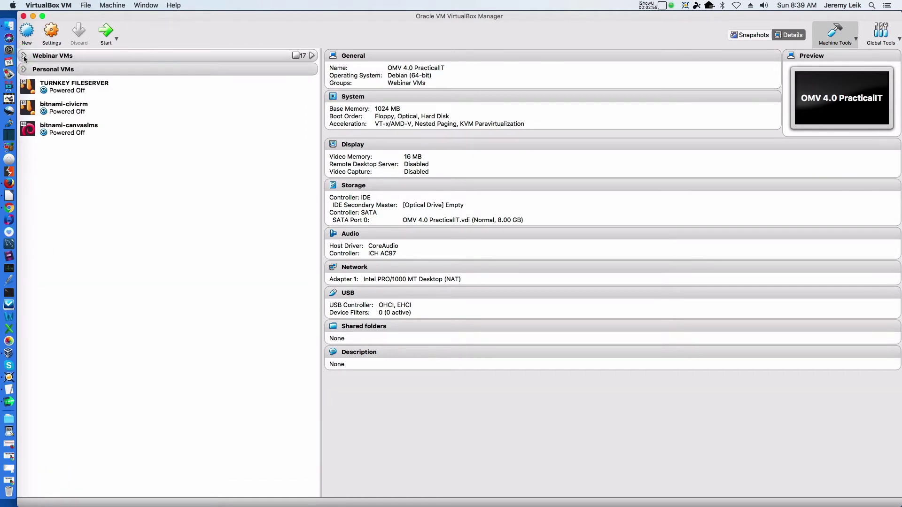
Open OMV 4.0 PracticalIT's System settings and remove Floppy from the boot order
{"action": "left_click", "coordinate": [24, 56]}
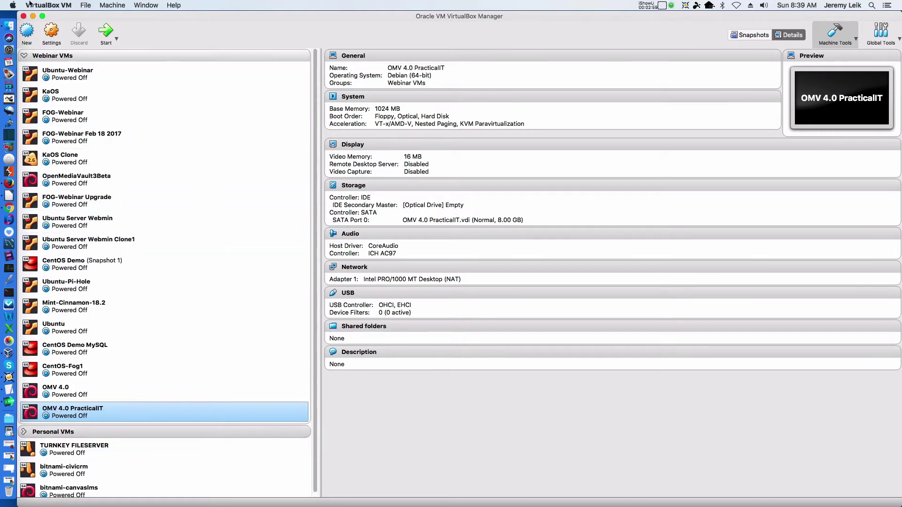
{"action": "left_click", "coordinate": [52, 34]}
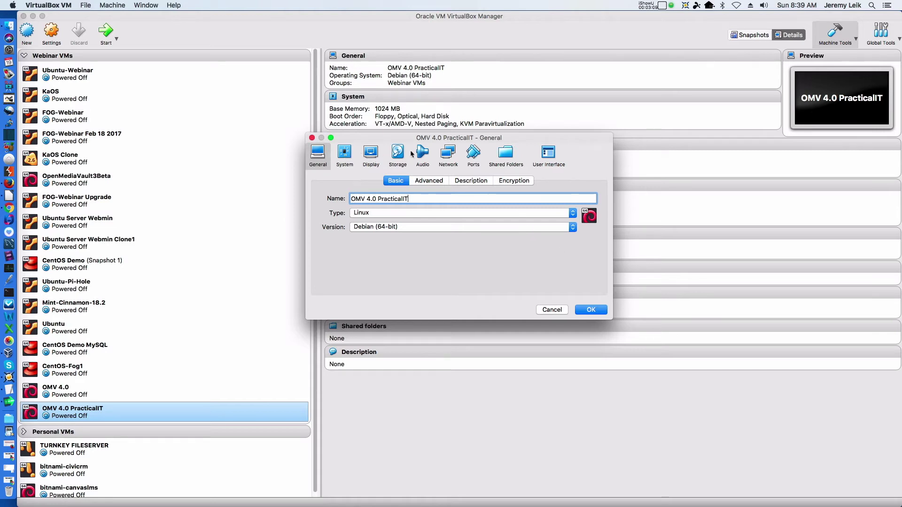
{"action": "left_click", "coordinate": [344, 157]}
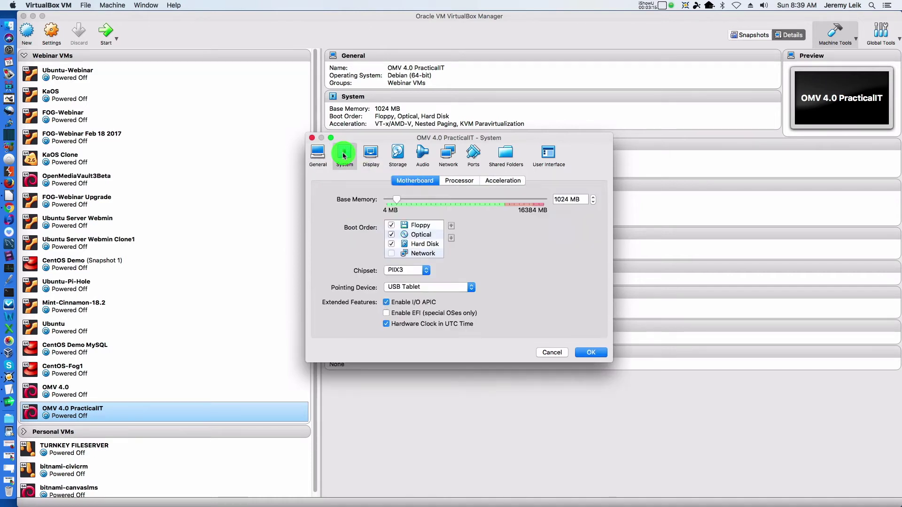
{"action": "left_click", "coordinate": [393, 226]}
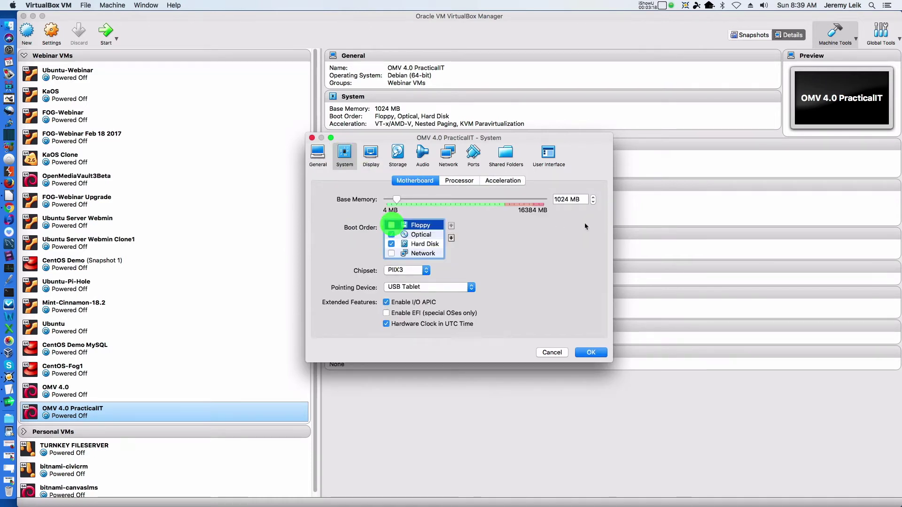
Change the base memory value to 2048 MB
{"action": "left_click", "coordinate": [569, 202]}
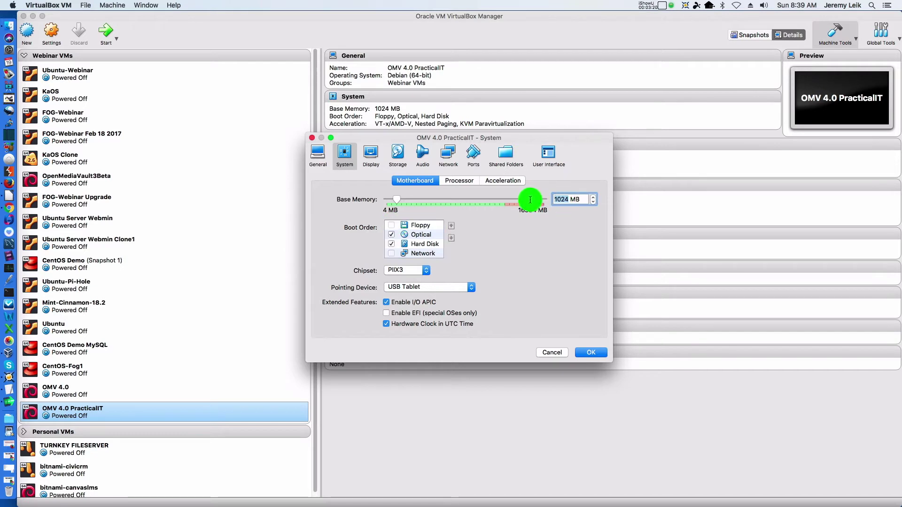
{"action": "type", "text": "2"}
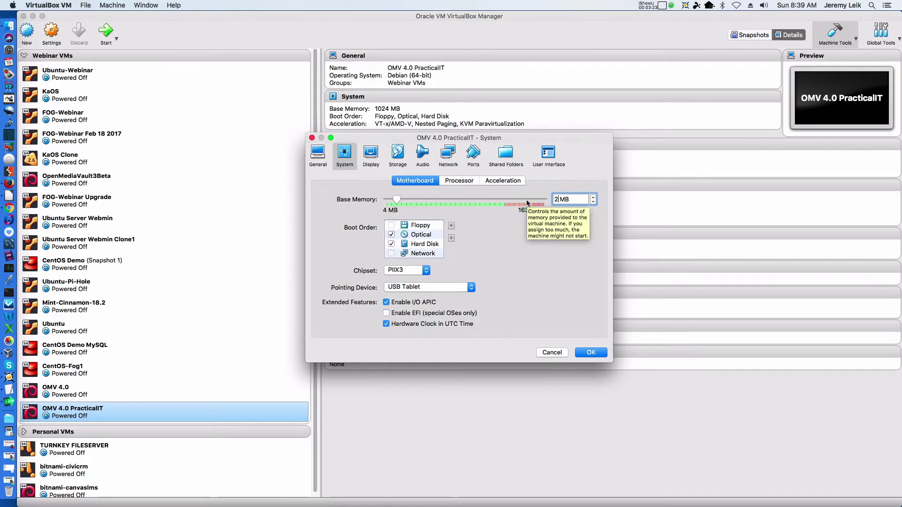
{"action": "type", "text": "9"}
{"action": "type", "text": "4"}
{"action": "key", "text": "BackSpace"}
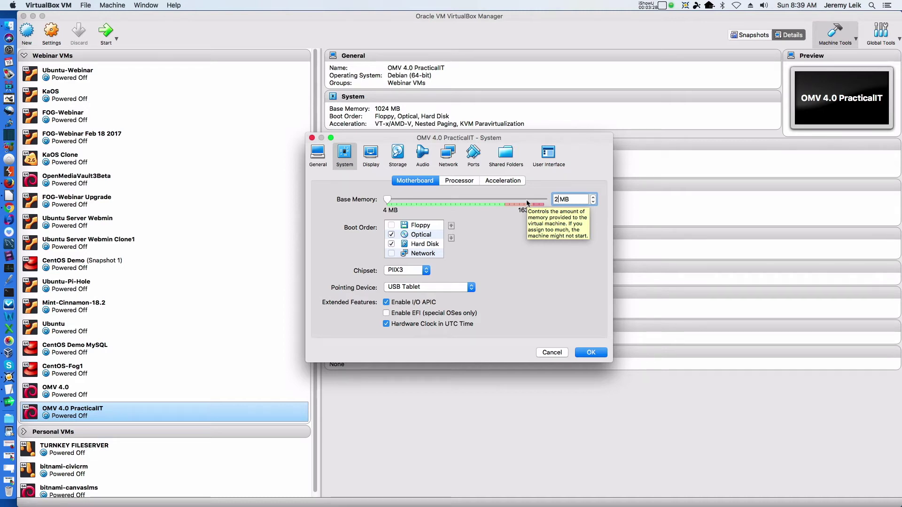
{"action": "key", "text": "BackSpace"}
{"action": "type", "text": "2"}
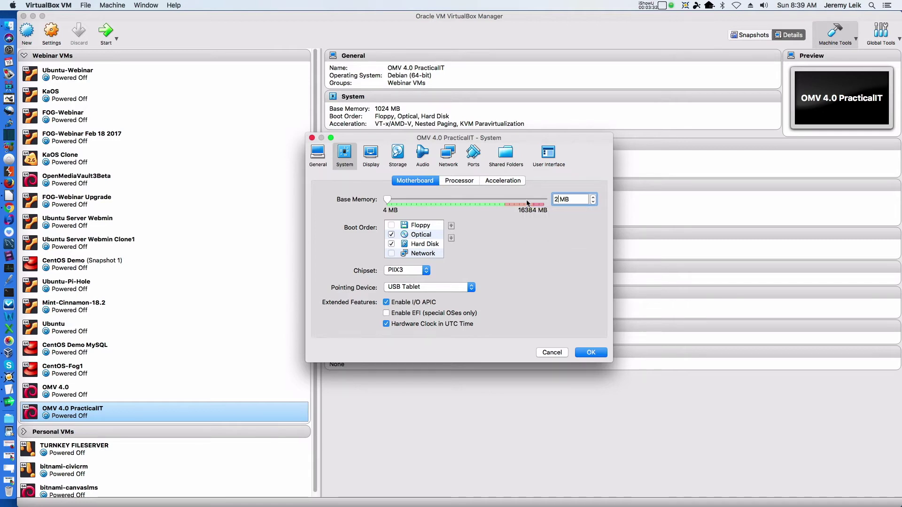
{"action": "type", "text": "04"}
{"action": "key", "text": "BackSpace"}
{"action": "key", "text": "BackSpace"}
{"action": "type", "text": "048"}
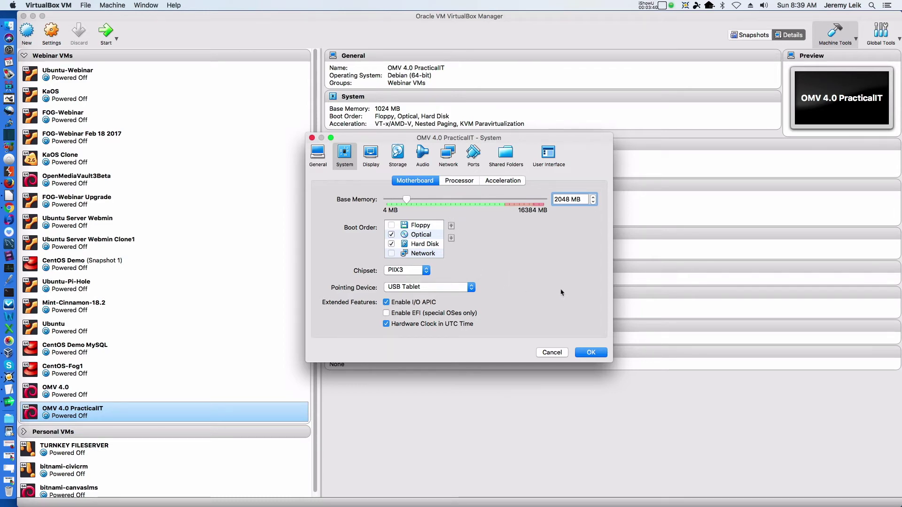
{"action": "left_click", "coordinate": [559, 233]}
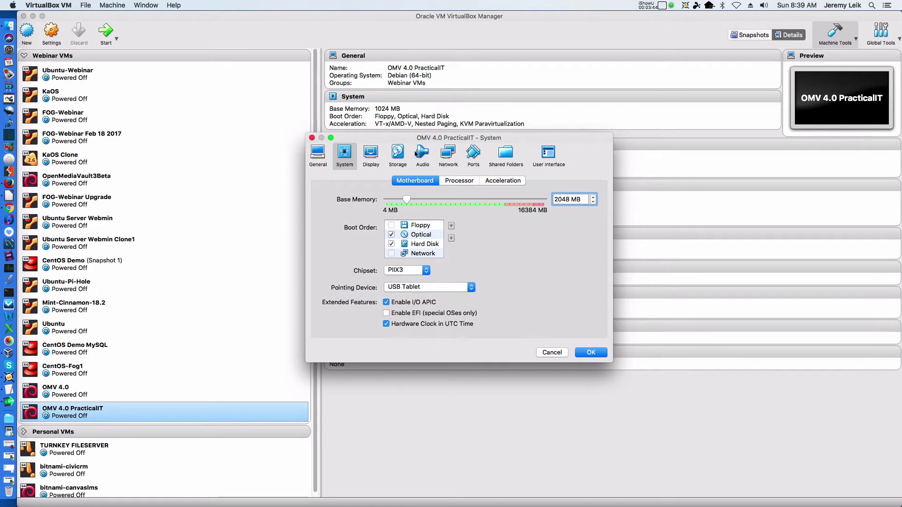
Insert openmediavault_4.0.9-amd64.iso into the empty IDE optical drive
{"action": "left_click", "coordinate": [398, 153]}
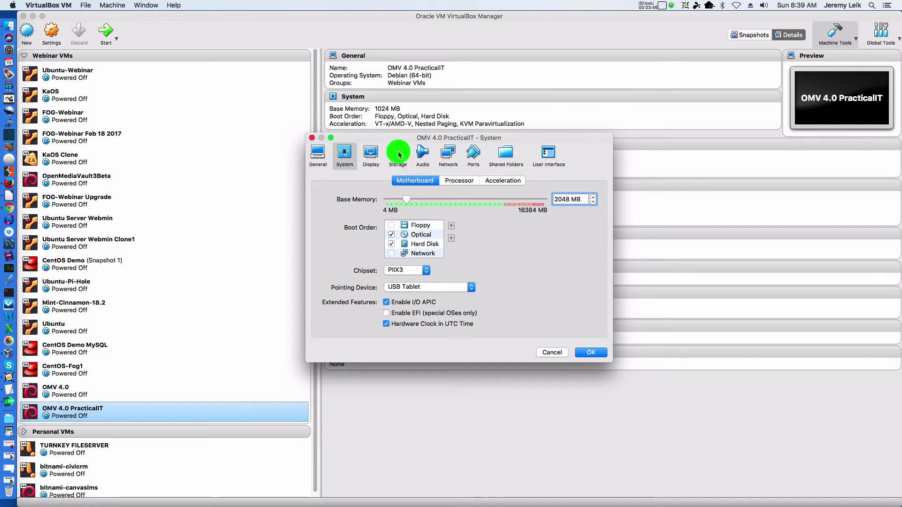
{"action": "left_click", "coordinate": [345, 208]}
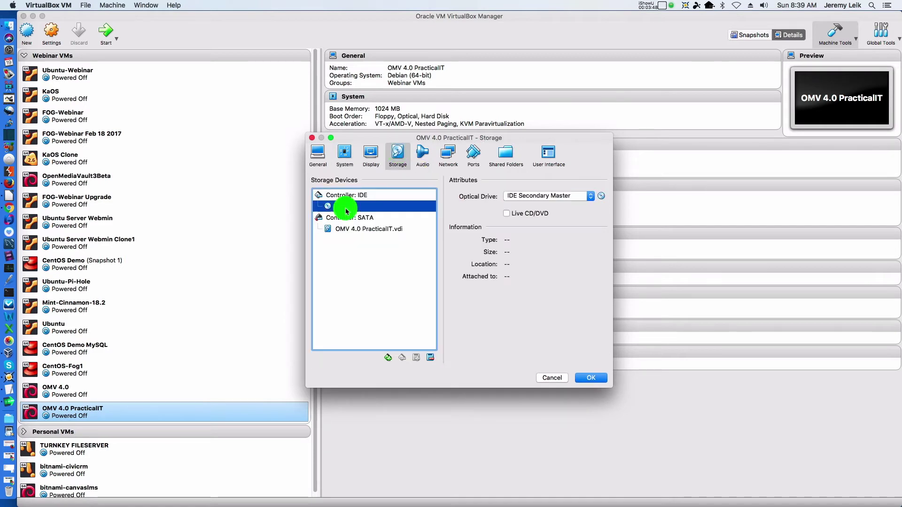
{"action": "left_click", "coordinate": [601, 196]}
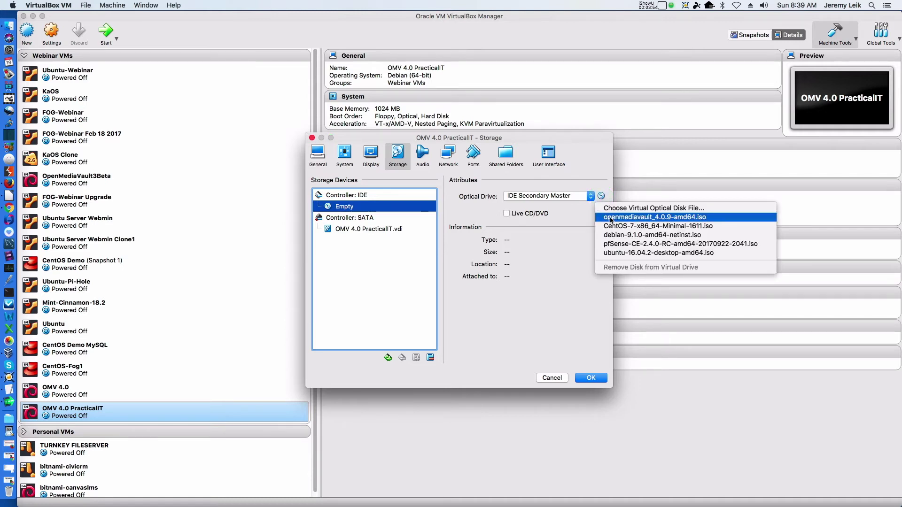
{"action": "left_click", "coordinate": [611, 218]}
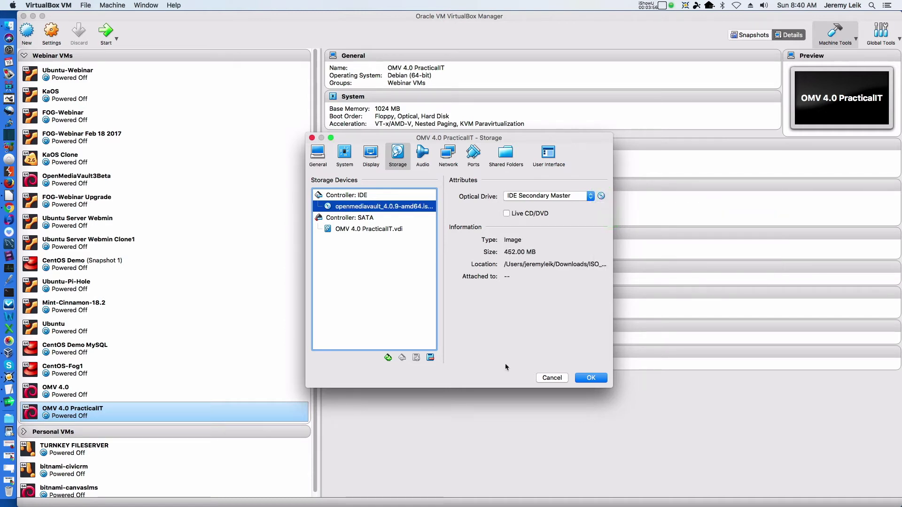
Attach network adapter 1 as a Bridged Adapter and save the settings
{"action": "left_click", "coordinate": [448, 155]}
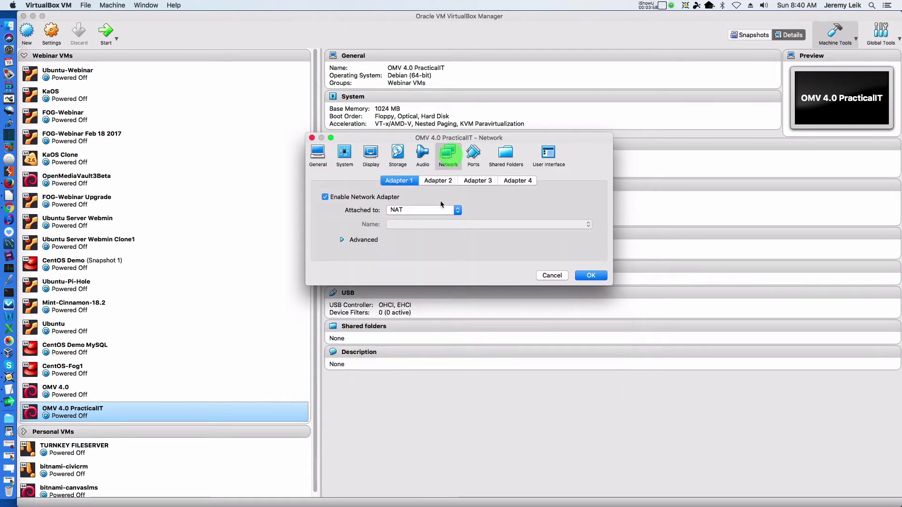
{"action": "left_click", "coordinate": [428, 210]}
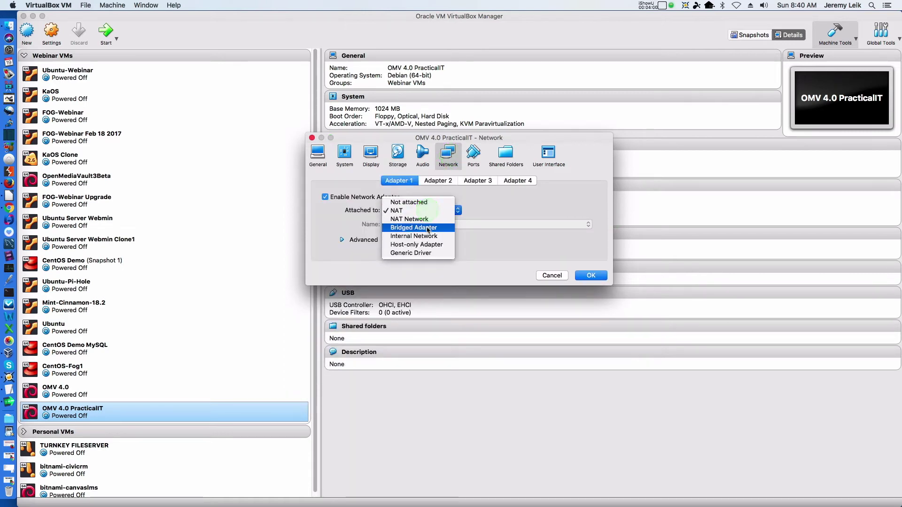
{"action": "left_click", "coordinate": [428, 228]}
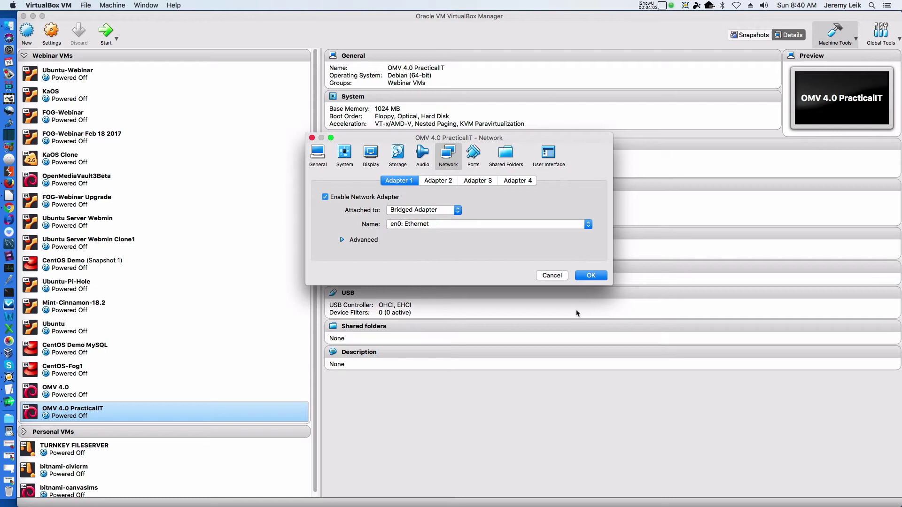
{"action": "left_click", "coordinate": [590, 275]}
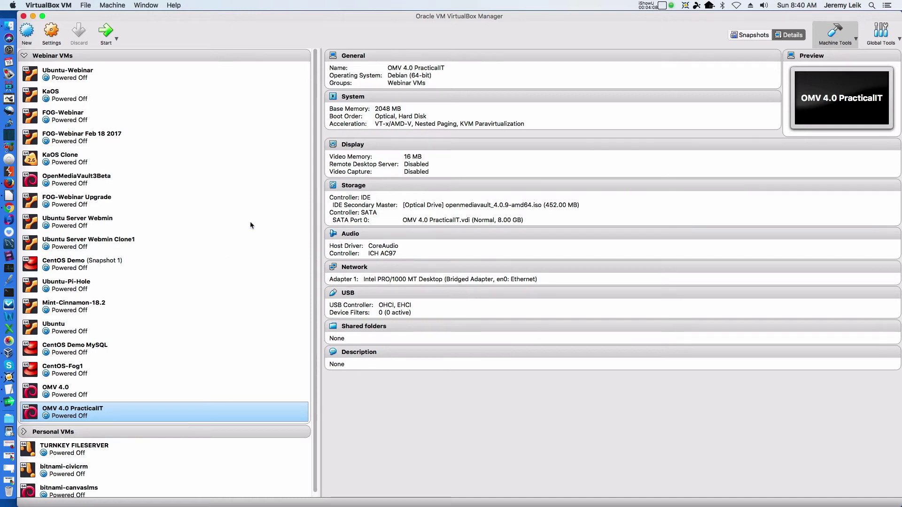
Drag OMV 4.0 PracticalIT into Personal VMs, collapse Webinar VMs, and start the machine
{"action": "left_click", "coordinate": [73, 414]}
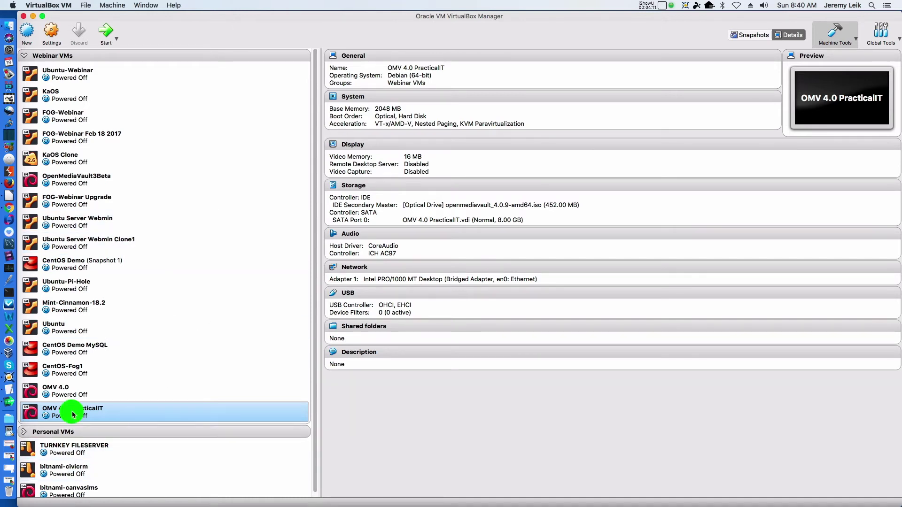
{"action": "left_click_drag", "start_coordinate": [73, 415], "coordinate": [95, 464]}
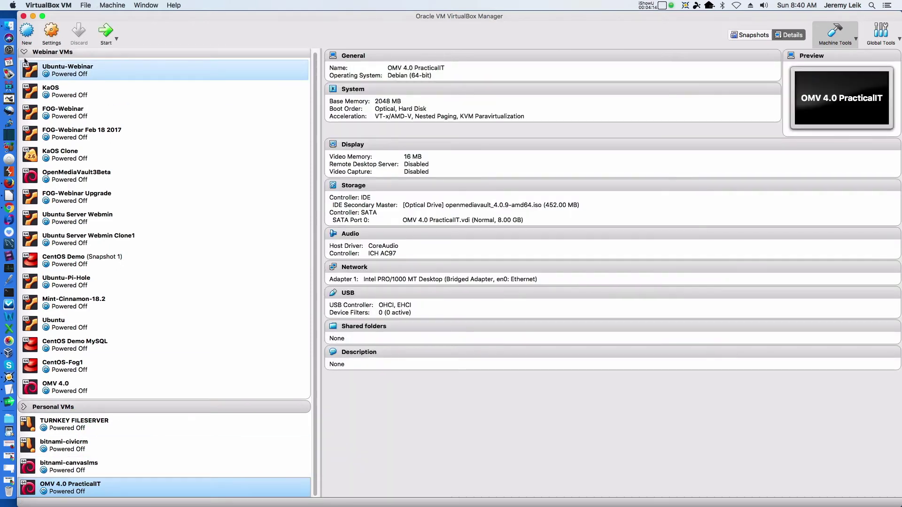
{"action": "left_click", "coordinate": [24, 51]}
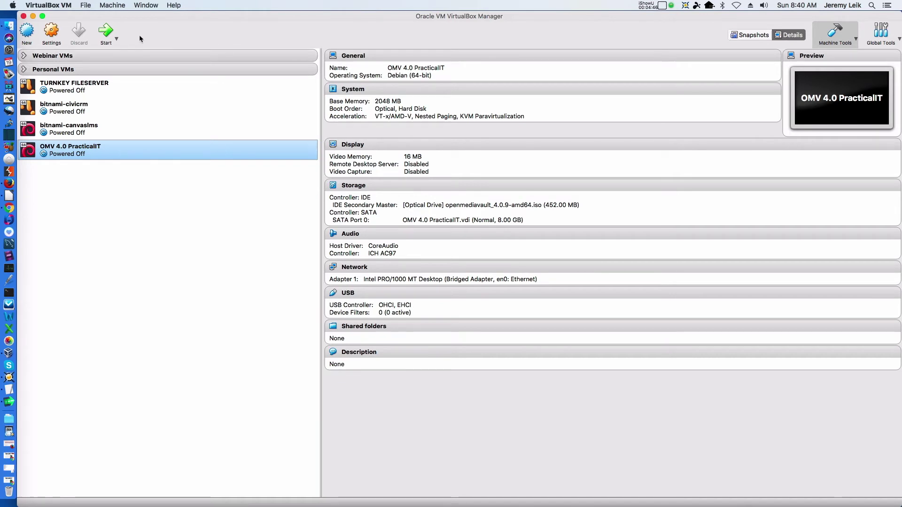
{"action": "left_click", "coordinate": [106, 32]}
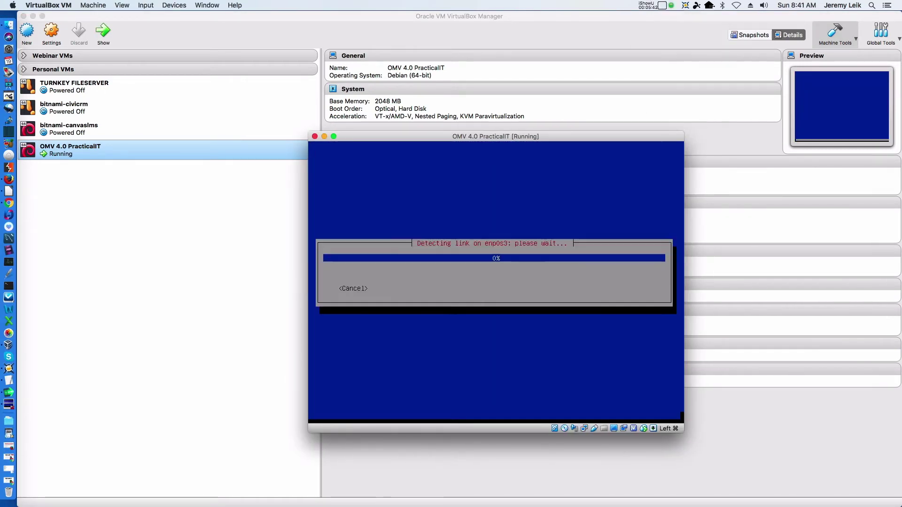
Accept installer defaults for the Debian mirror and GRUB boot-loader device, then reboot
{"action": "key", "text": "Return"}
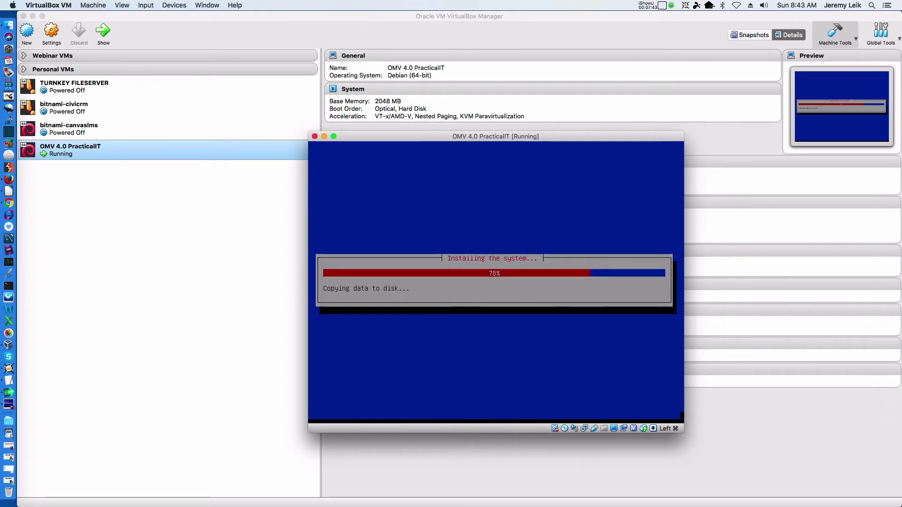
{"action": "key", "text": "Return"}
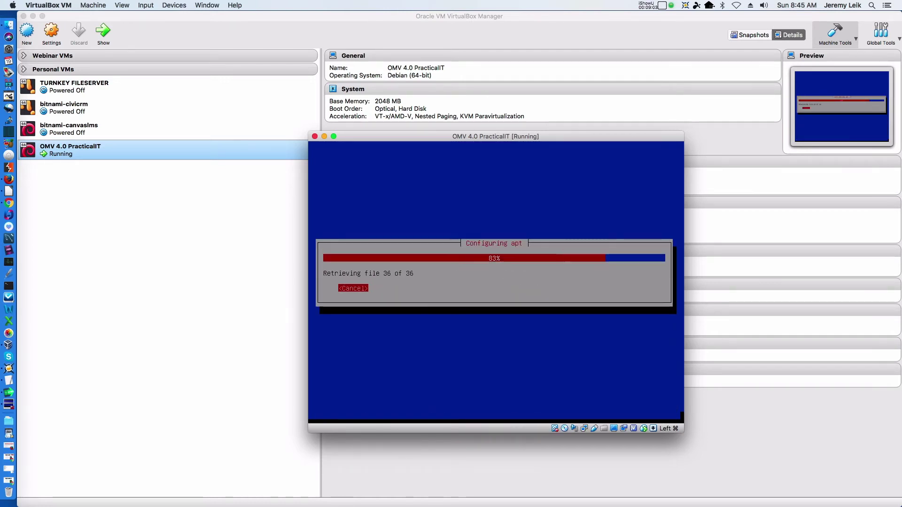
{"action": "key", "text": "Down"}
{"action": "key", "text": "Return"}
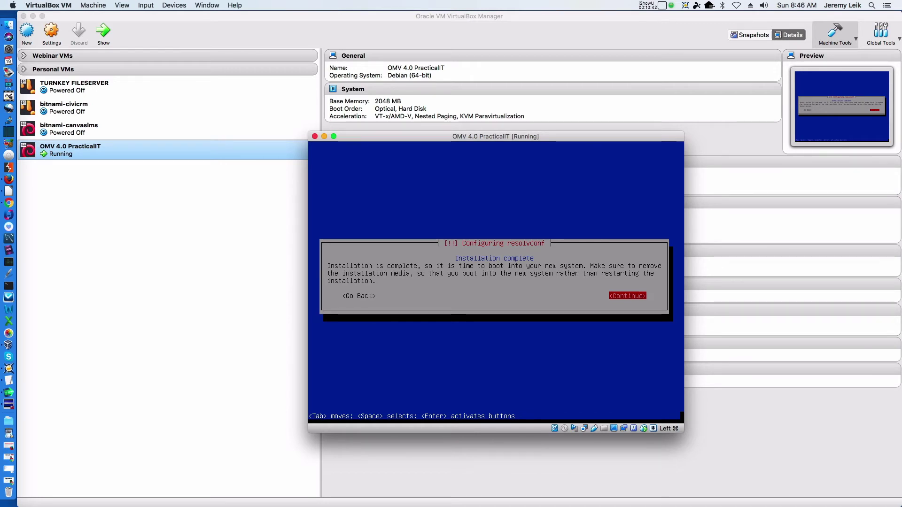
{"action": "key", "text": "Return"}
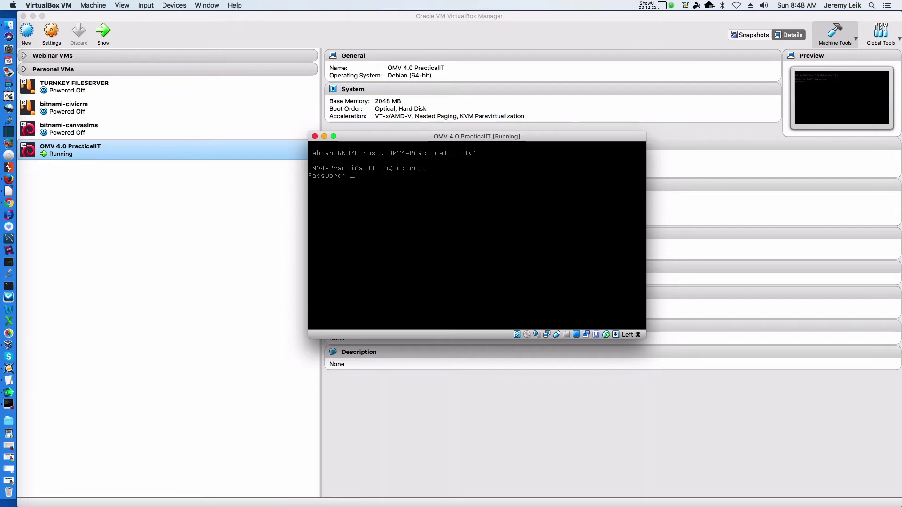
Log in at the VM console as root by submitting the root password
{"action": "key", "text": "Return"}
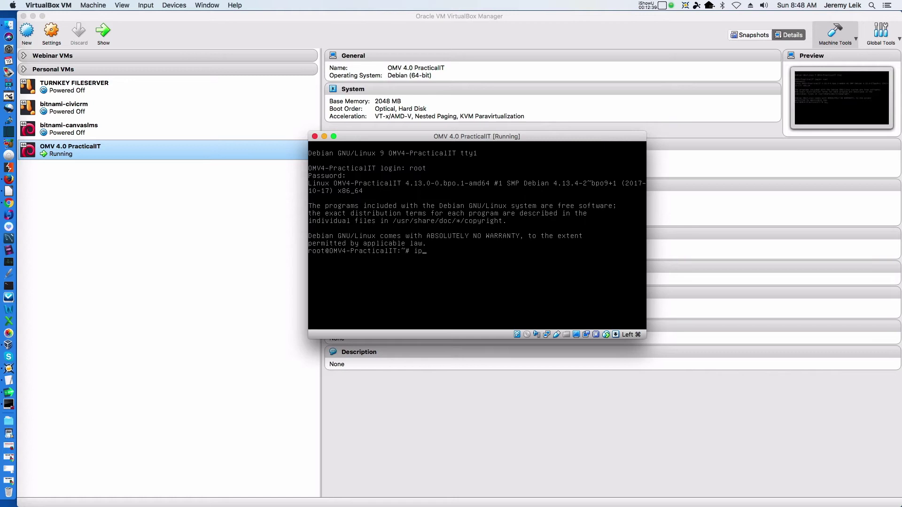
Run 'ip addr show' to find 172.16.74.60, log out, and close the old OMV Chrome tab
{"action": "type", "text": "p addr"}
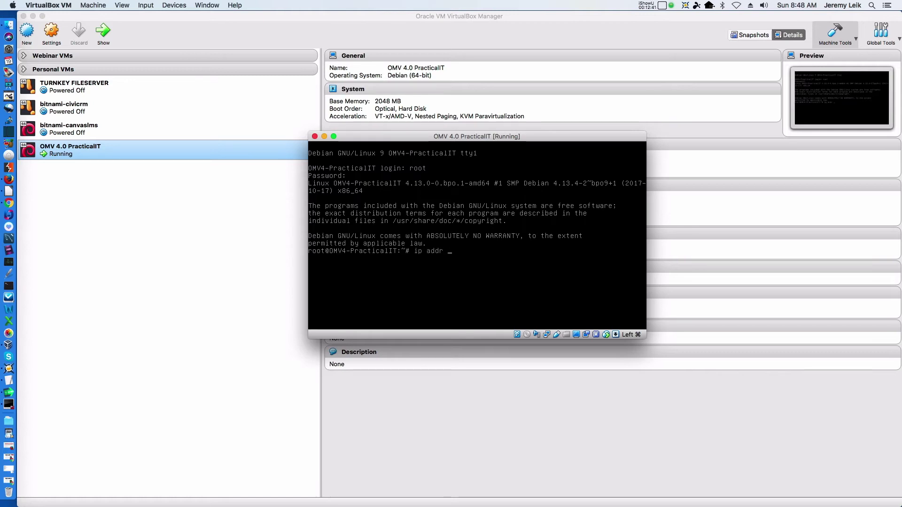
{"action": "type", "text": " show"}
{"action": "key", "text": "Return"}
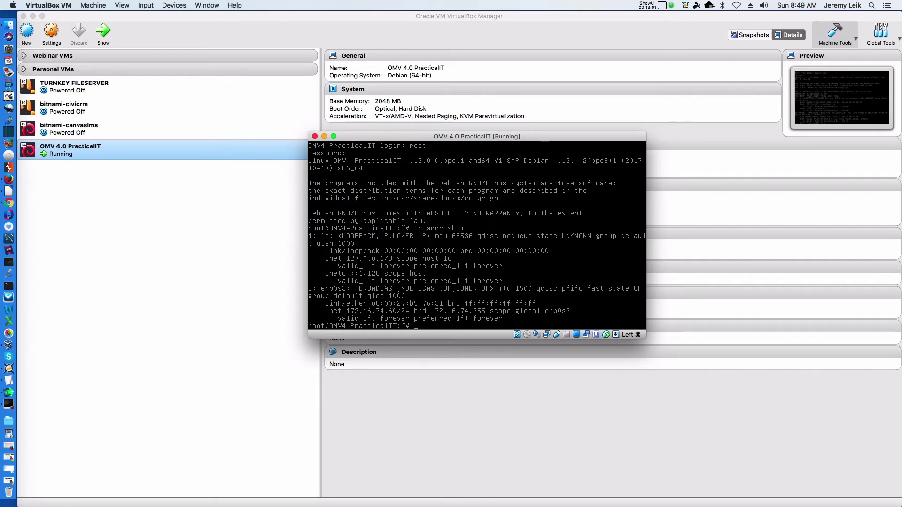
{"action": "key", "text": "ctrl+d"}
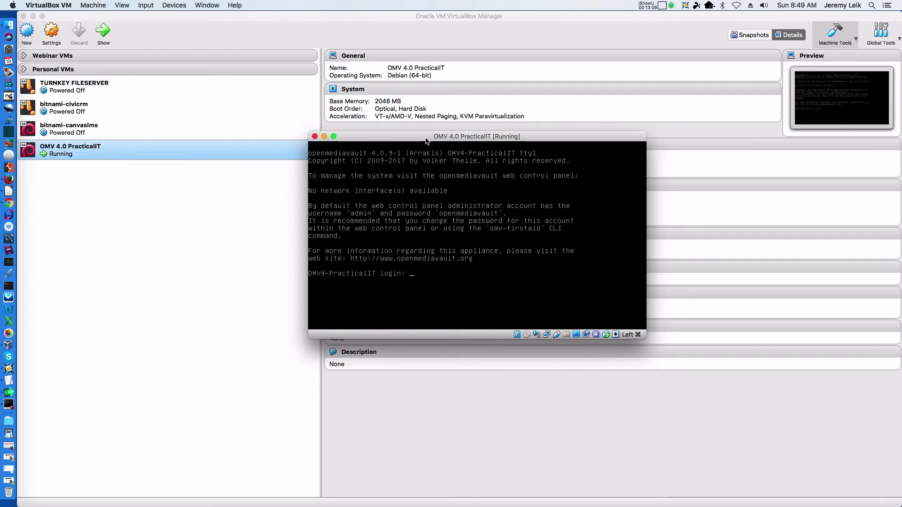
{"action": "left_click", "coordinate": [157, 21]}
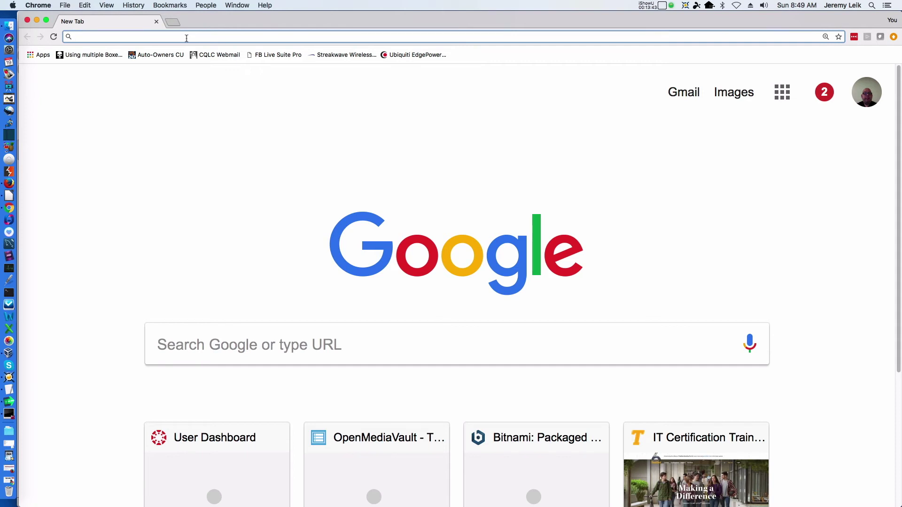
Open the web UI at 172.16.74.60, log in, and decline saving the password
{"action": "type", "text": "172."}
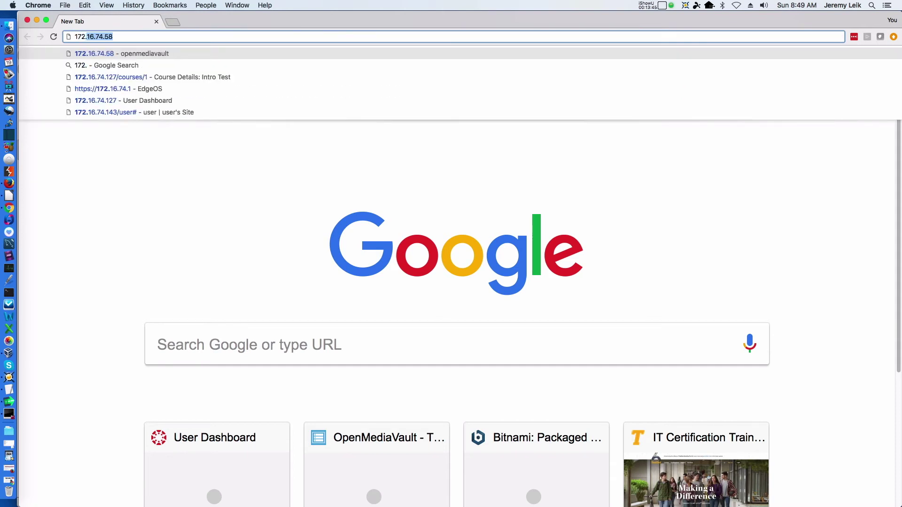
{"action": "type", "text": "16.74.6"}
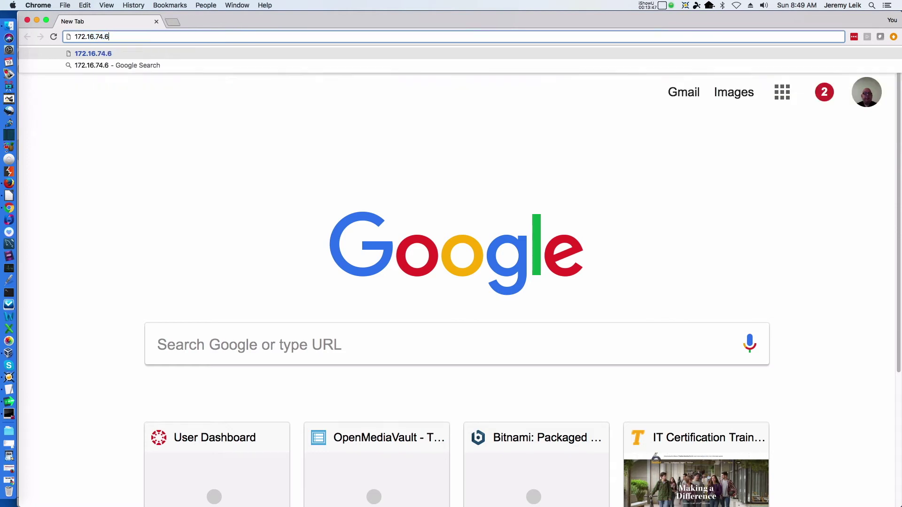
{"action": "type", "text": "0"}
{"action": "key", "text": "Return"}
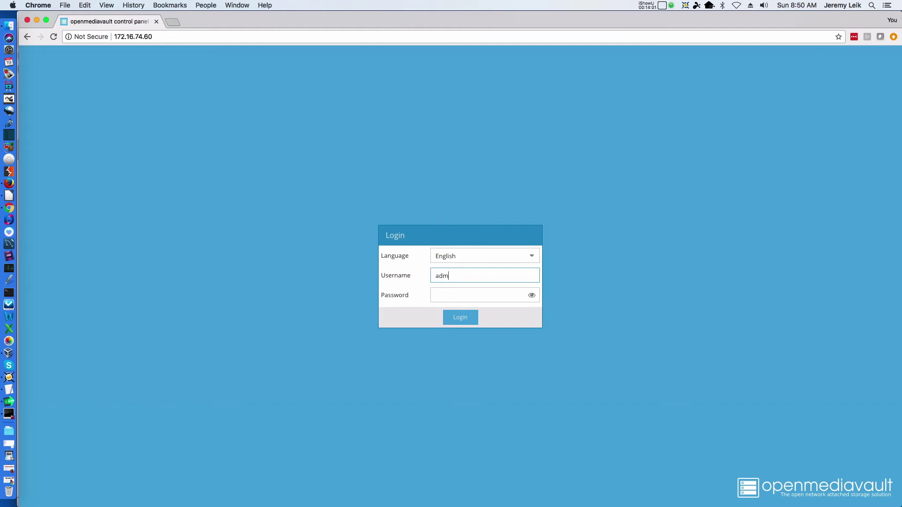
{"action": "key", "text": "Tab"}
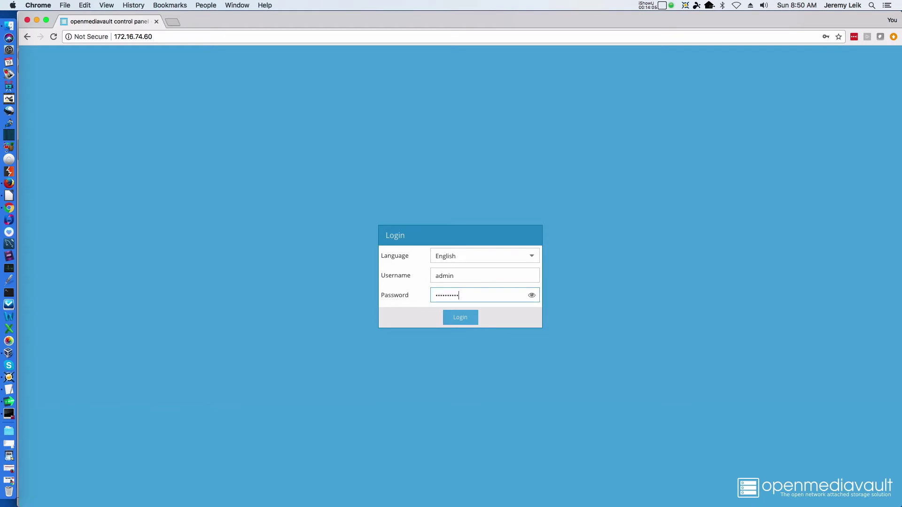
{"action": "key", "text": "Return"}
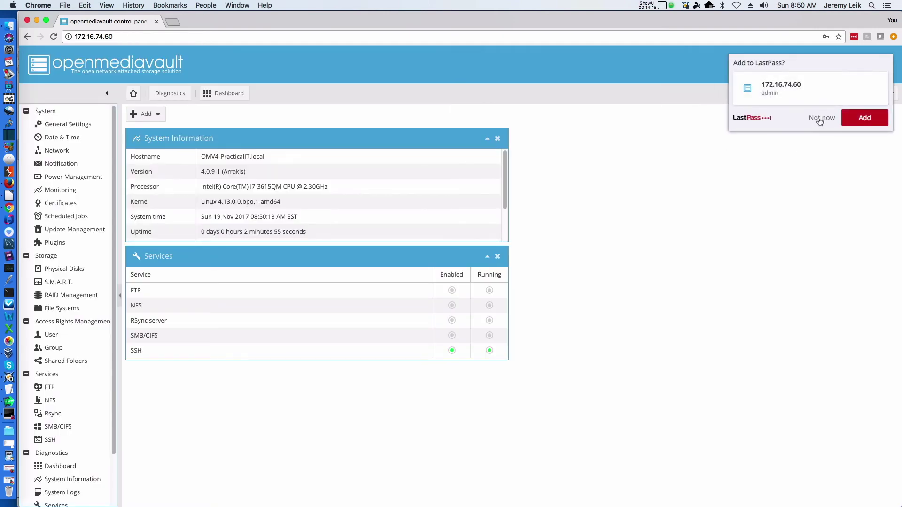
{"action": "left_click", "coordinate": [820, 120]}
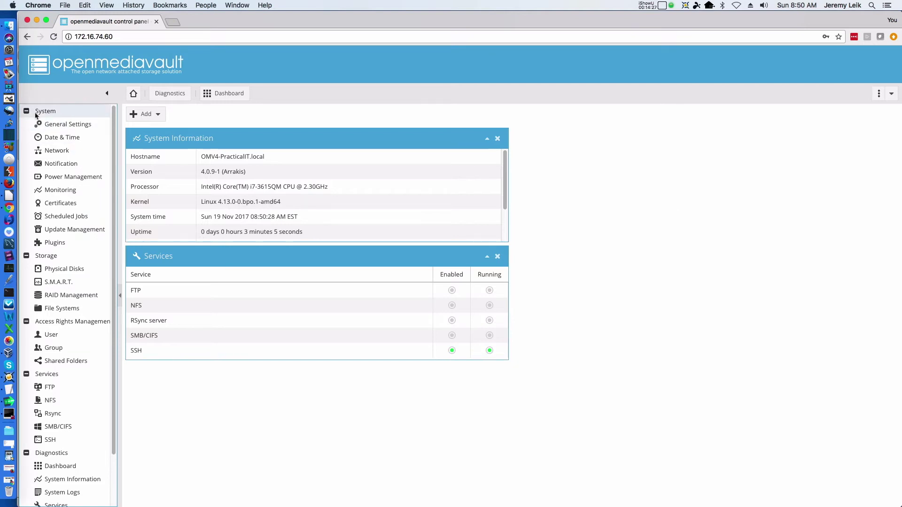
Check for updates, install every available package, and reload to show version 4.0.11-1
{"action": "left_click", "coordinate": [50, 234]}
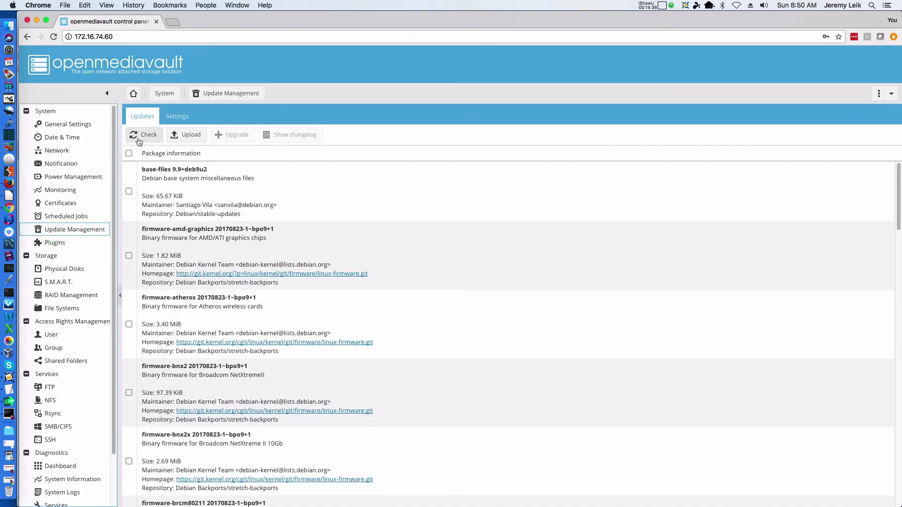
{"action": "left_click", "coordinate": [139, 141]}
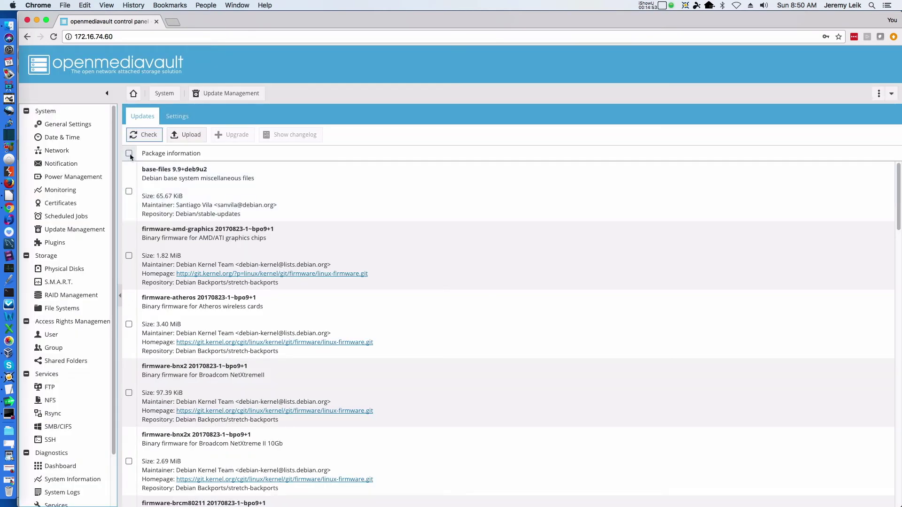
{"action": "left_click", "coordinate": [129, 154]}
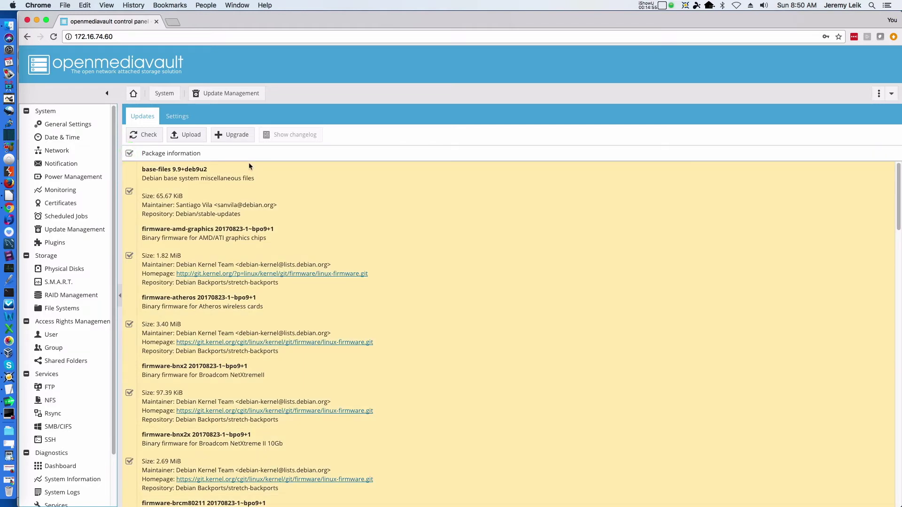
{"action": "left_click", "coordinate": [234, 137]}
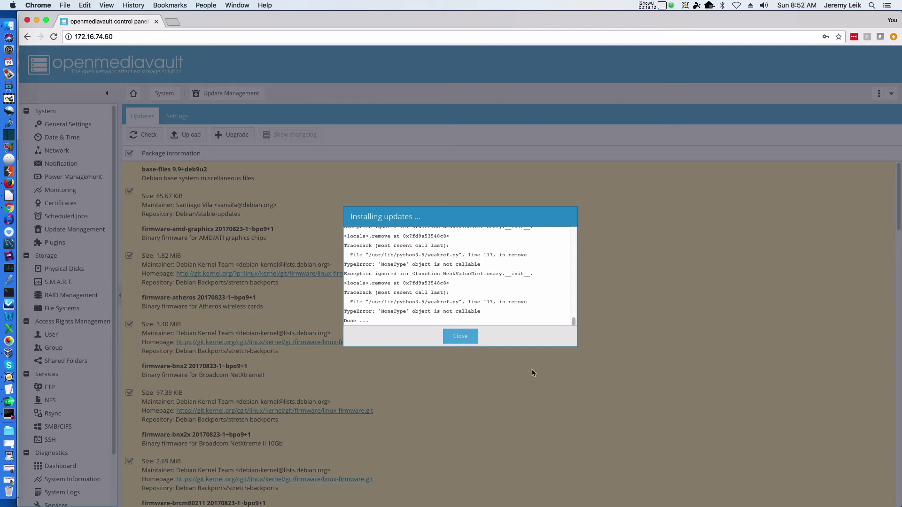
{"action": "left_click", "coordinate": [462, 337]}
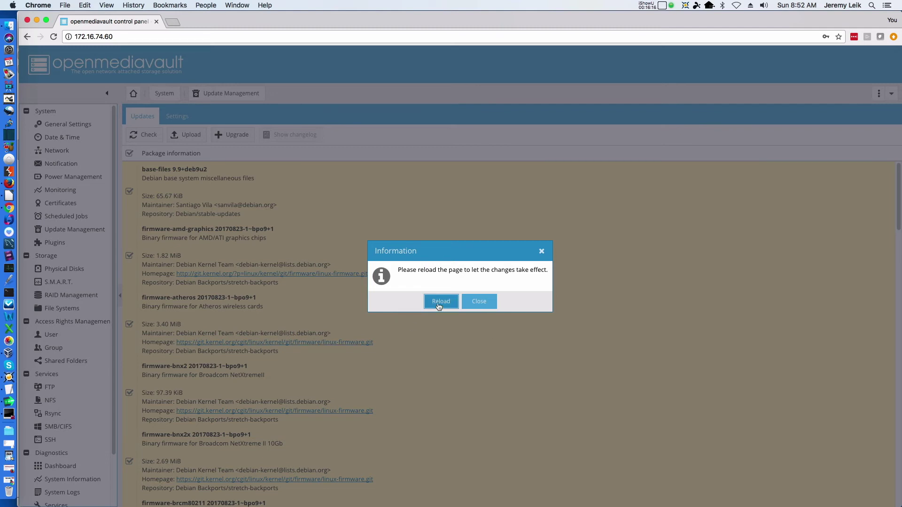
{"action": "left_click", "coordinate": [439, 305]}
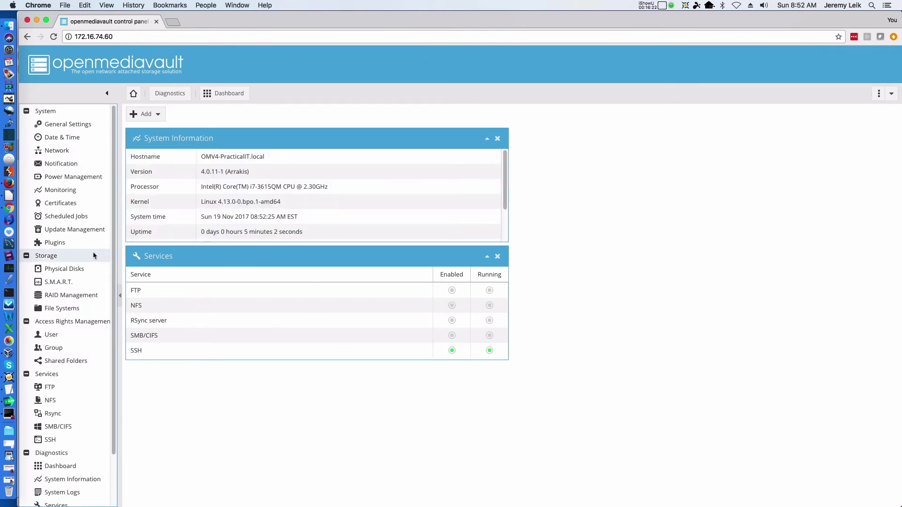
Shut down the openmediavault server from the web UI and close the browser window
{"action": "left_click", "coordinate": [66, 231]}
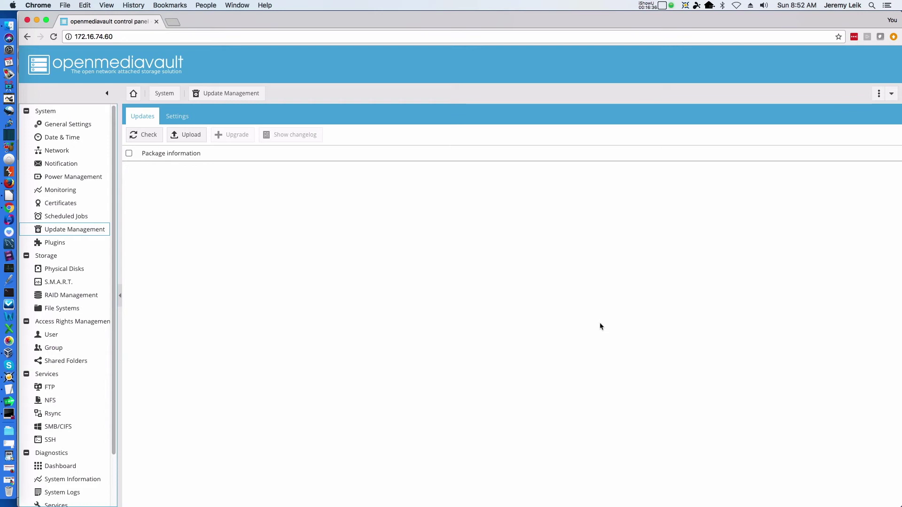
{"action": "left_click", "coordinate": [892, 96]}
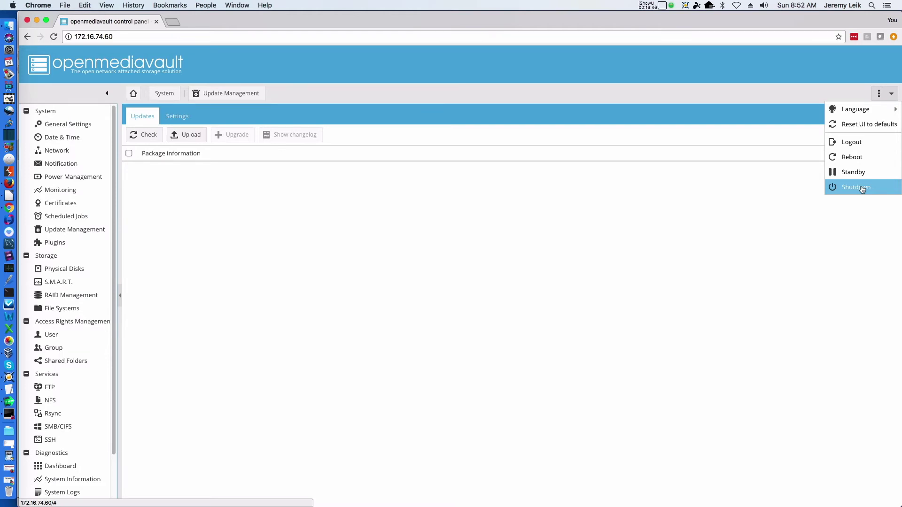
{"action": "left_click", "coordinate": [862, 188]}
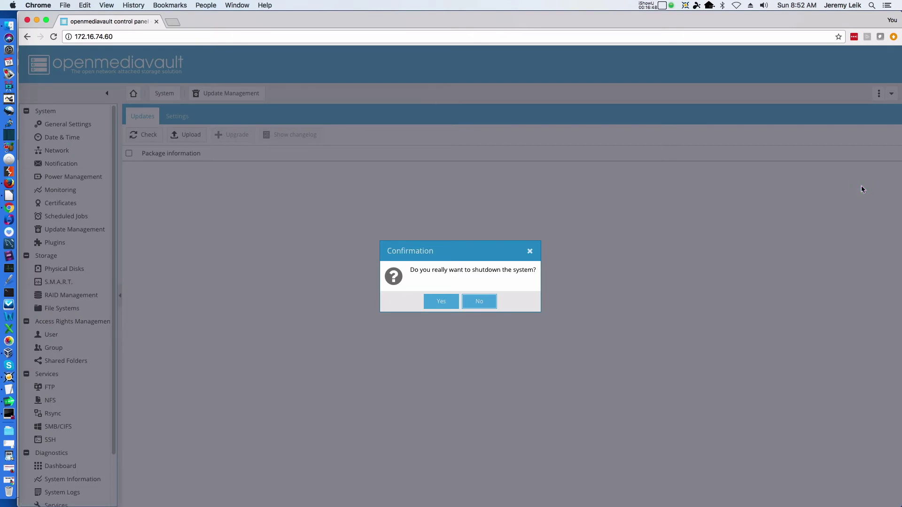
{"action": "left_click", "coordinate": [443, 304]}
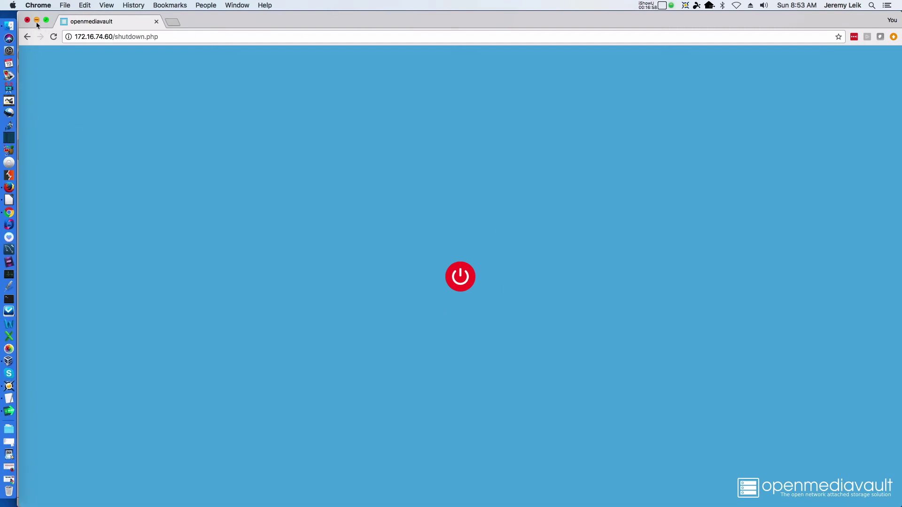
{"action": "key", "text": "super+w"}
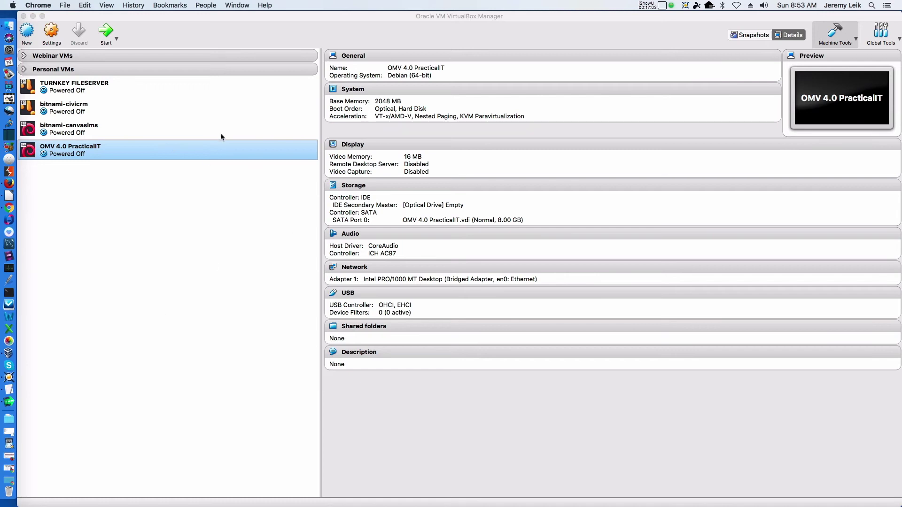
Open OMV 4.0 PracticalIT's Storage settings and select the SATA controller for attaching disks
{"action": "left_click", "coordinate": [170, 26]}
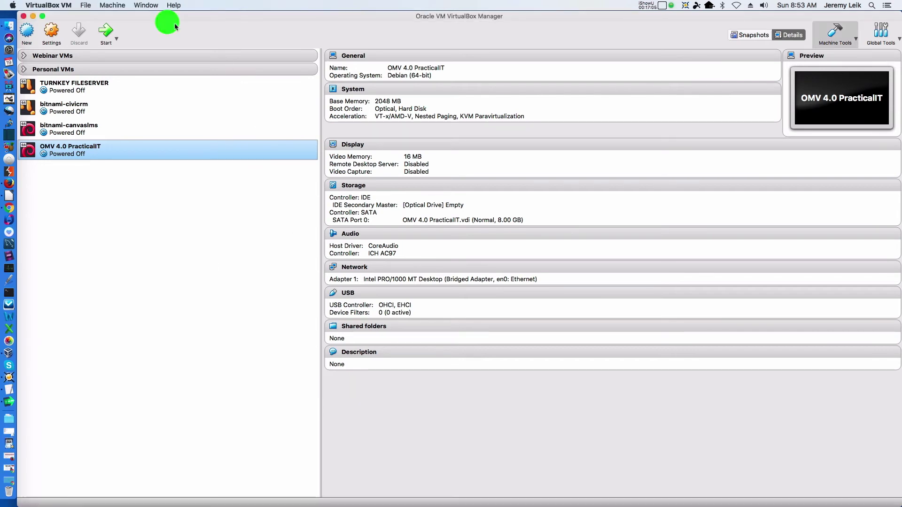
{"action": "left_click", "coordinate": [51, 33]}
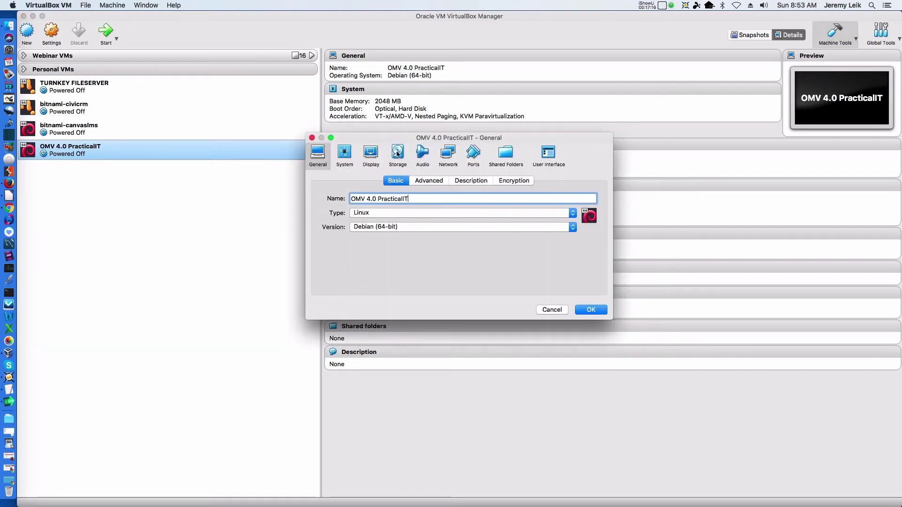
{"action": "left_click", "coordinate": [399, 152]}
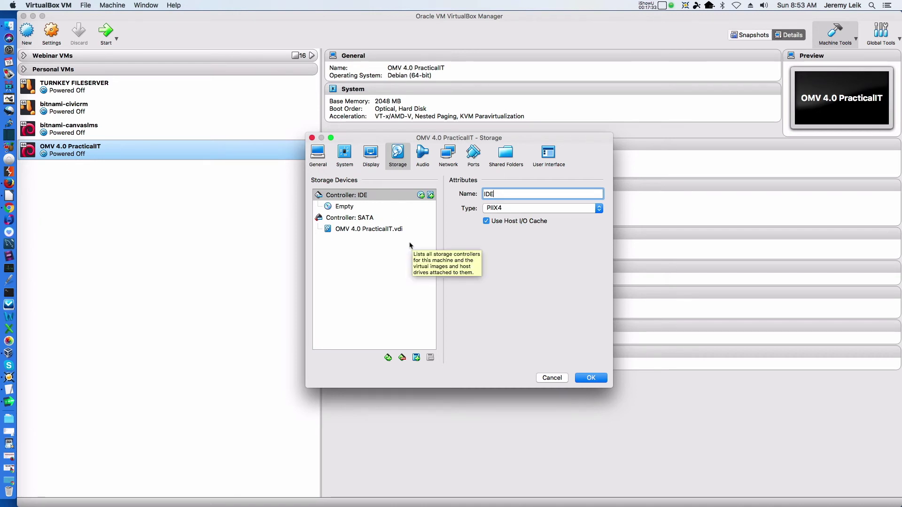
{"action": "left_click", "coordinate": [337, 219]}
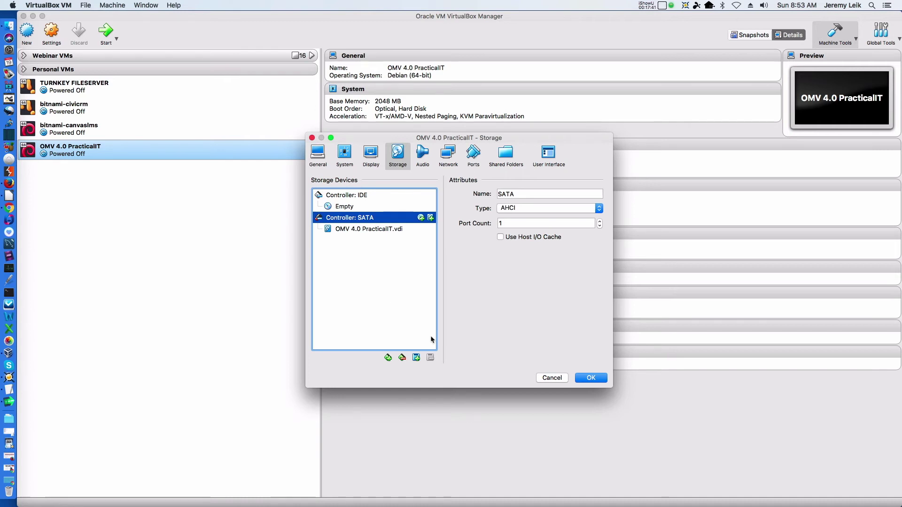
{"action": "left_click", "coordinate": [417, 359]}
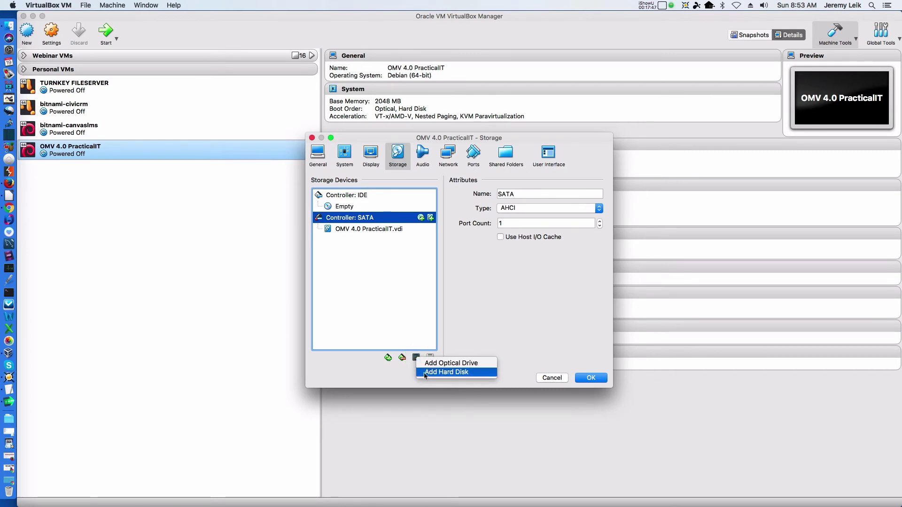
Create a dynamically allocated 10 GB VDI disk named Stor1 on the SATA controller
{"action": "left_click", "coordinate": [425, 374]}
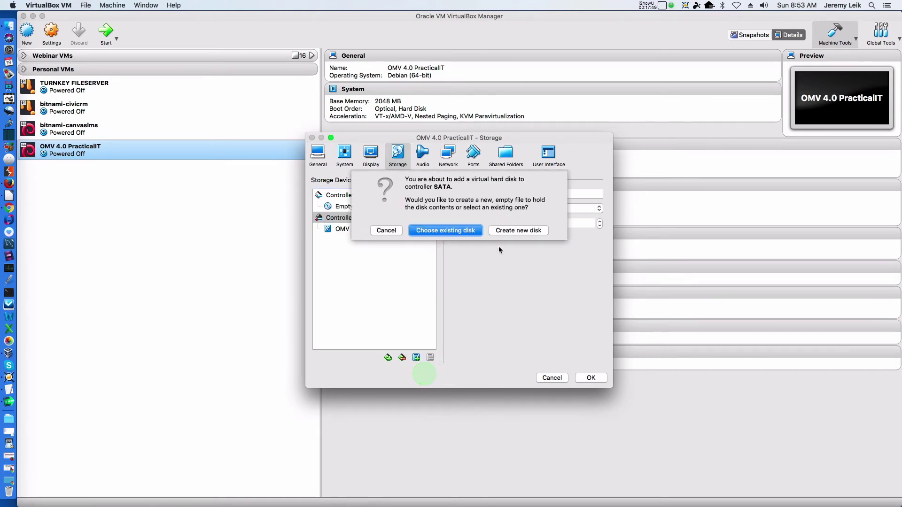
{"action": "left_click", "coordinate": [511, 230]}
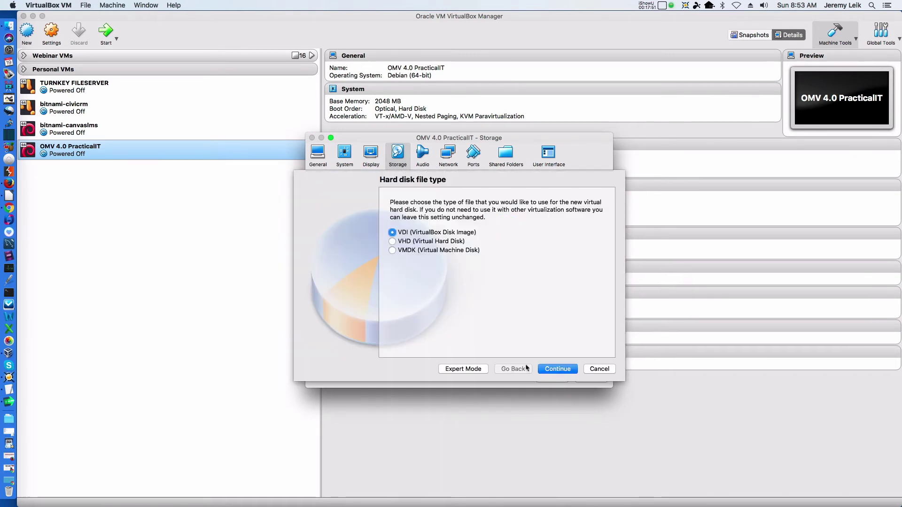
{"action": "left_click", "coordinate": [564, 374]}
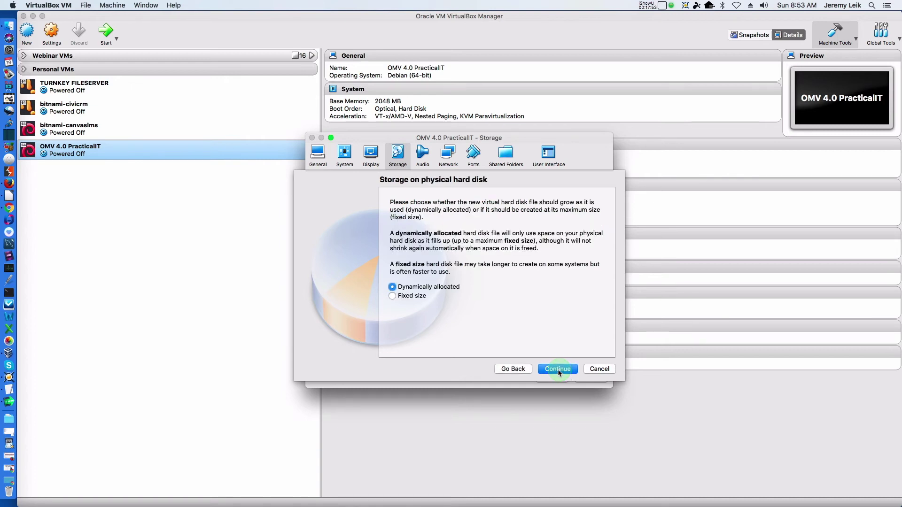
{"action": "left_click", "coordinate": [559, 370]}
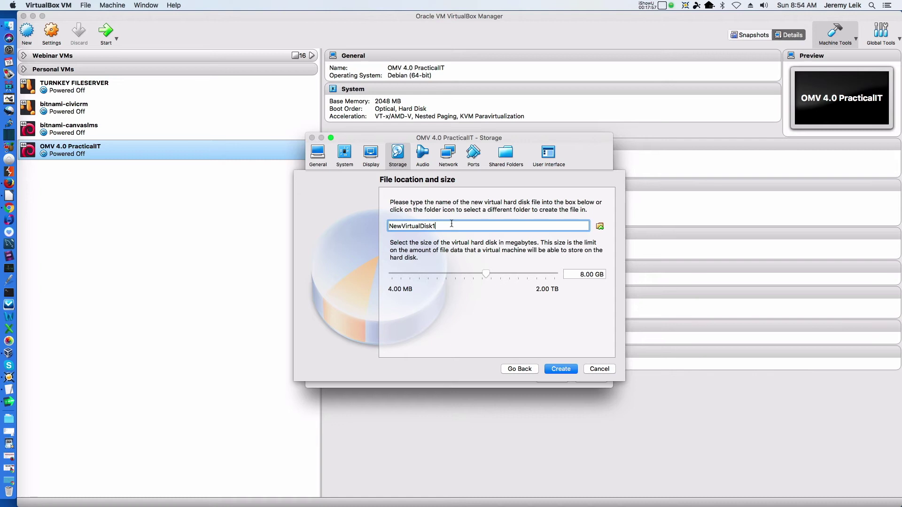
{"action": "key", "text": "BackSpace"}
{"action": "key", "text": "BackSpace"}
{"action": "key", "text": "BackSpace"}
{"action": "key", "text": "BackSpace"}
{"action": "key", "text": "BackSpace"}
{"action": "key", "text": "BackSpace"}
{"action": "key", "text": "BackSpace"}
{"action": "key", "text": "BackSpace"}
{"action": "key", "text": "BackSpace"}
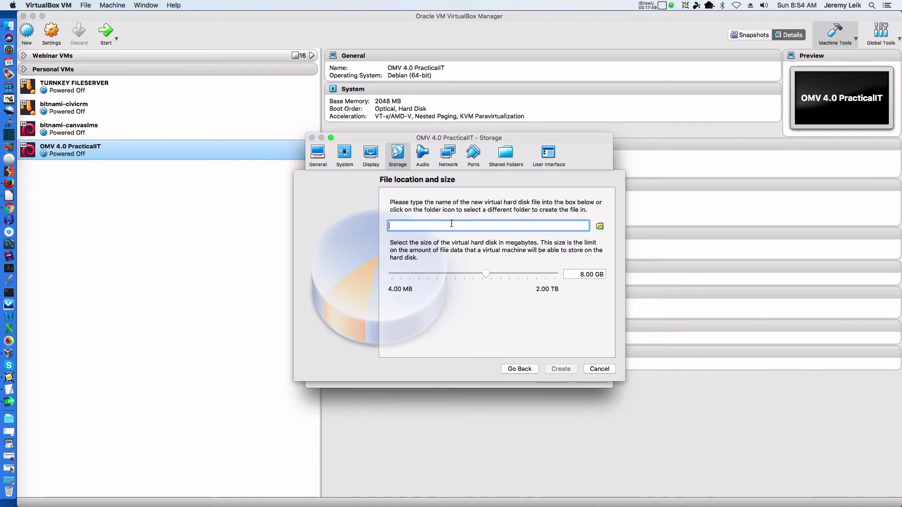
{"action": "type", "text": "Stor1"}
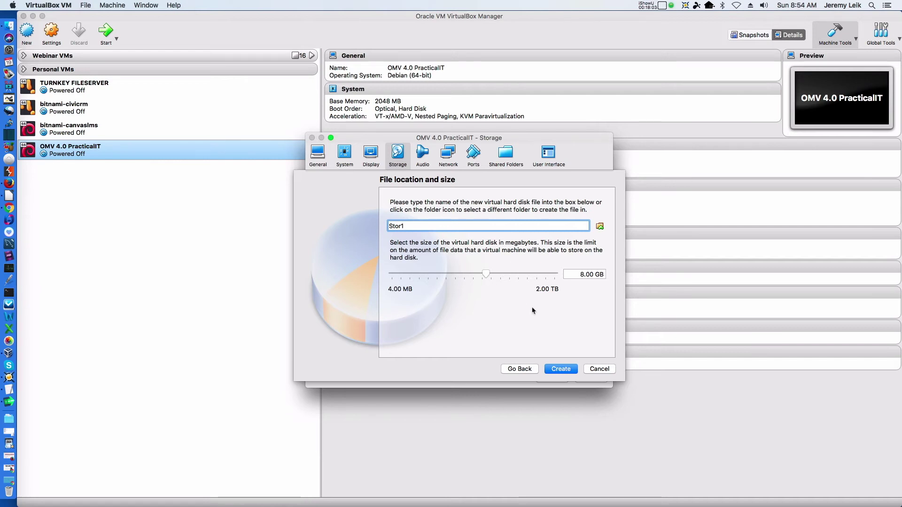
{"action": "left_click", "coordinate": [571, 273]}
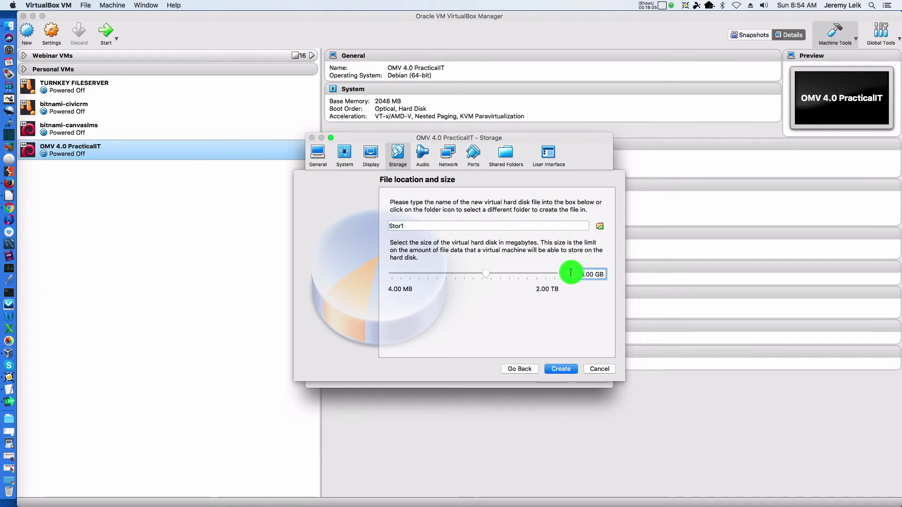
{"action": "type", "text": "10"}
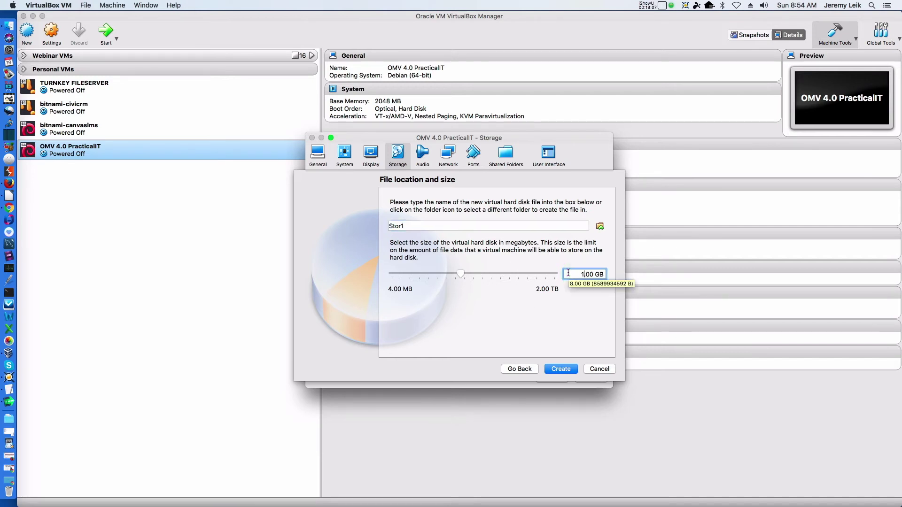
{"action": "left_click", "coordinate": [563, 373]}
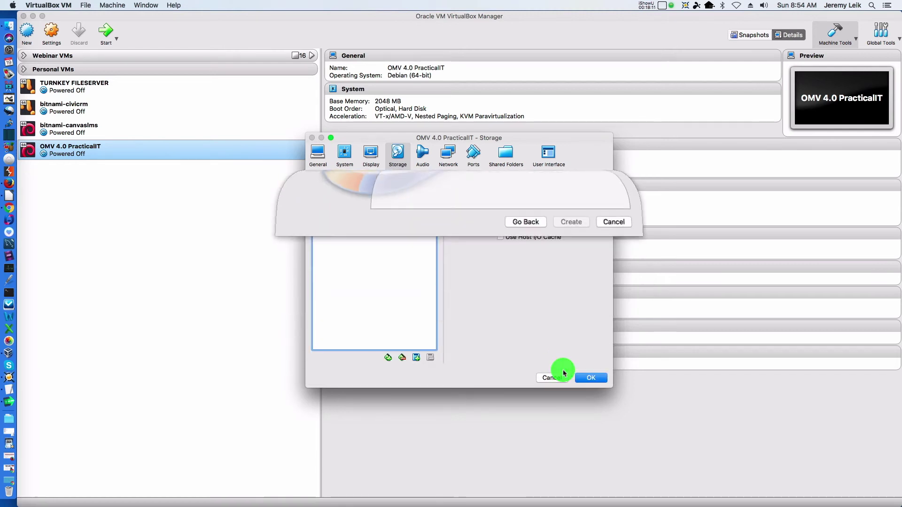
{"action": "left_click", "coordinate": [416, 358]}
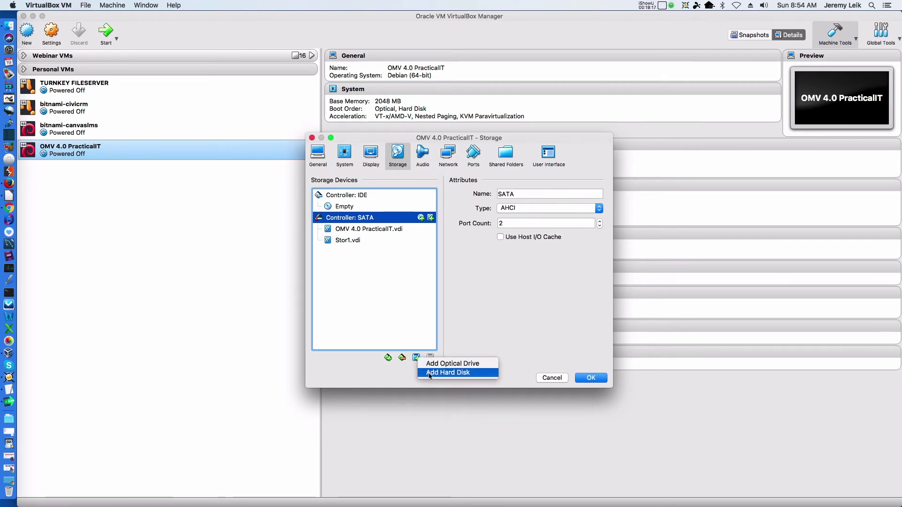
Begin a second new disk, then cancel the half-finished attempt
{"action": "left_click", "coordinate": [430, 373]}
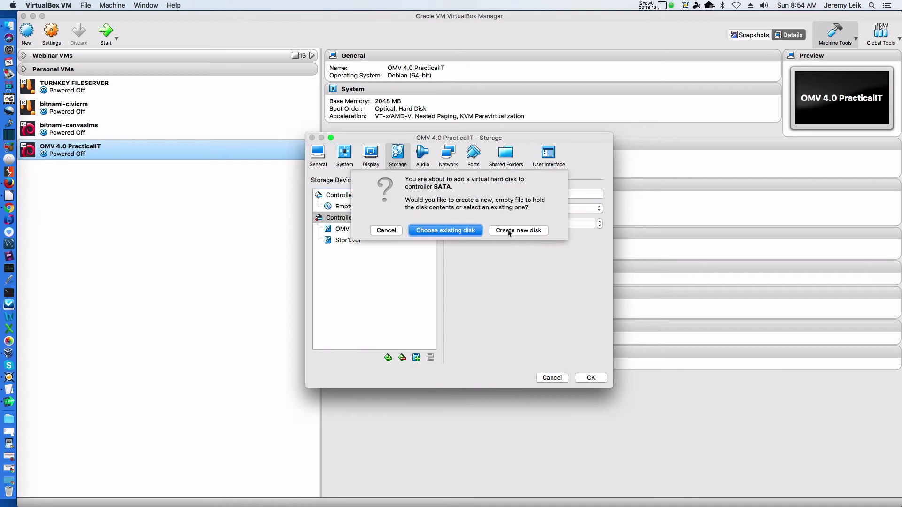
{"action": "left_click", "coordinate": [509, 231]}
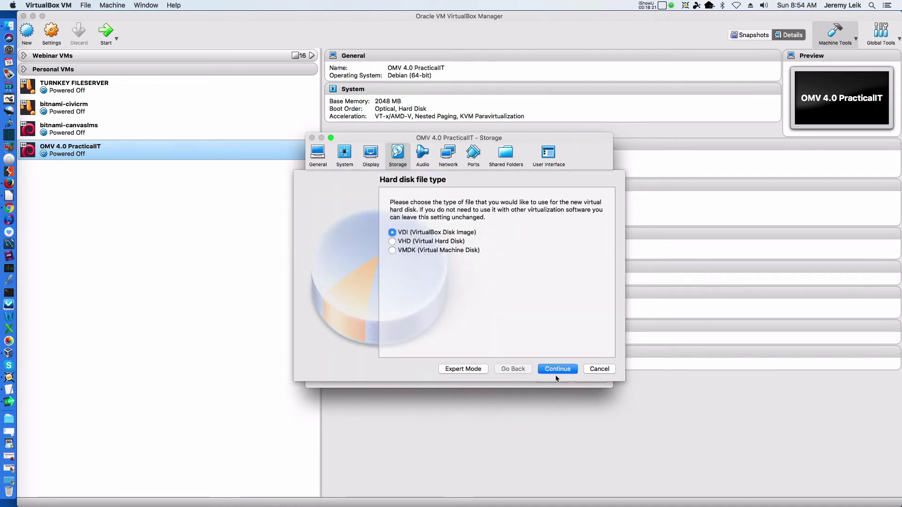
{"action": "left_click", "coordinate": [557, 371]}
{"action": "left_click", "coordinate": [557, 370]}
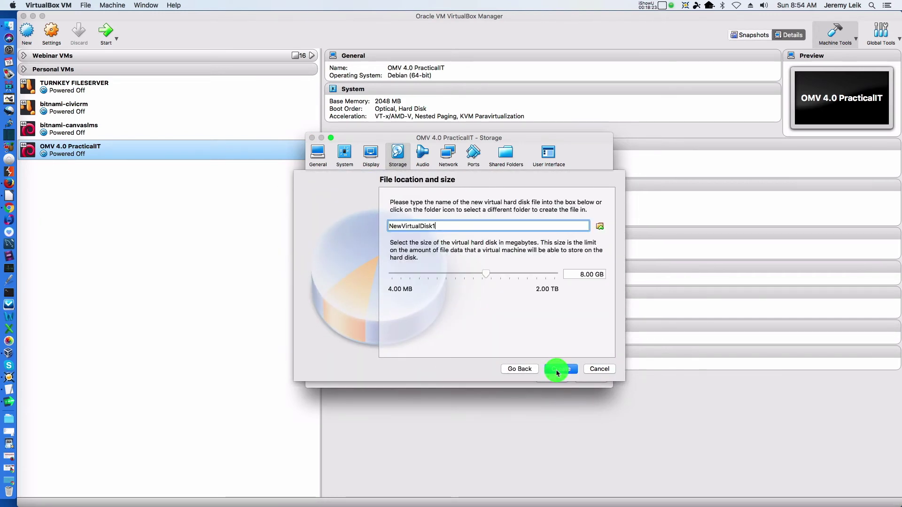
{"action": "left_click", "coordinate": [570, 276]}
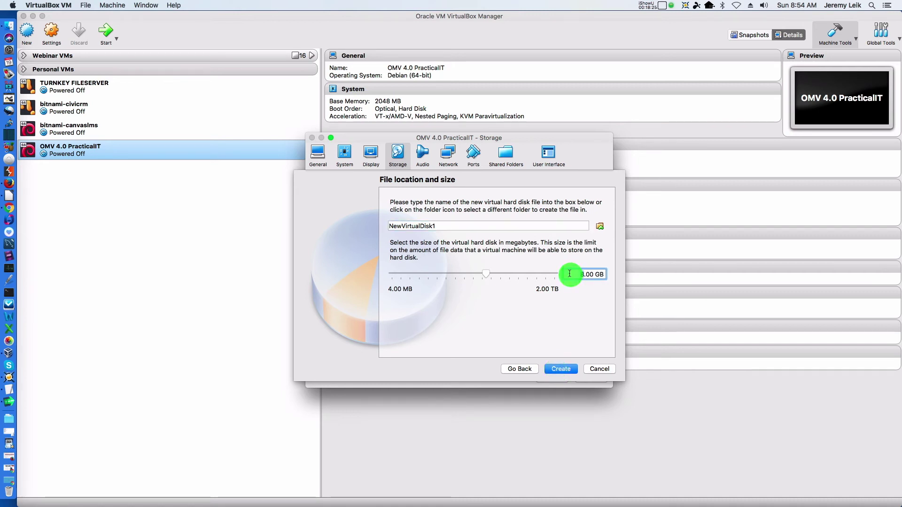
{"action": "key", "text": "BackSpace"}
{"action": "type", "text": "1"}
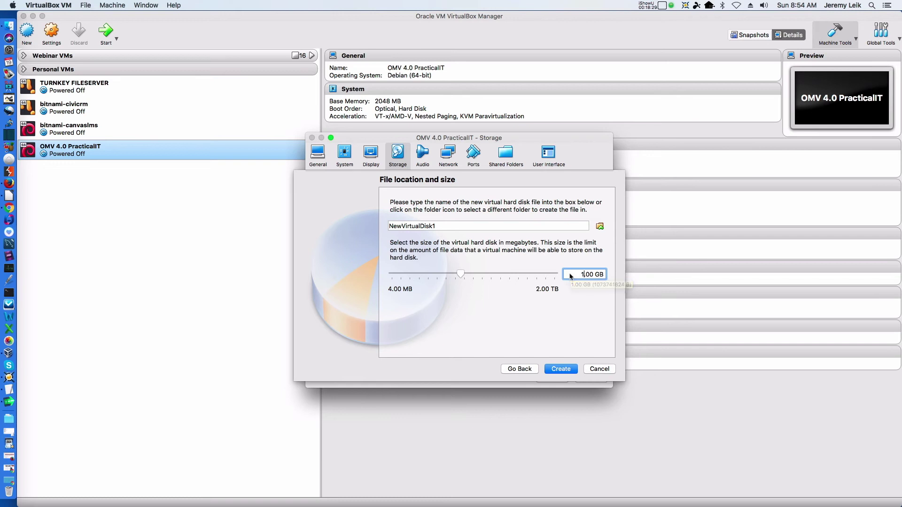
{"action": "left_click", "coordinate": [517, 370]}
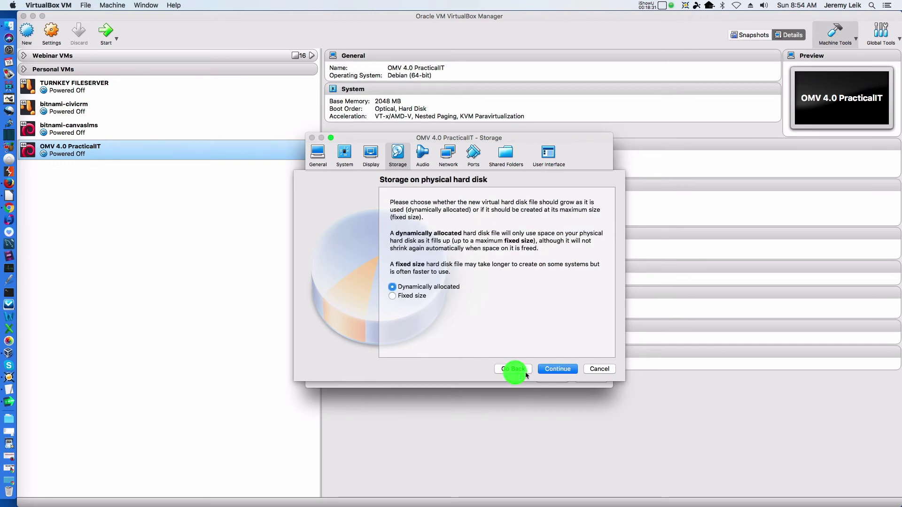
{"action": "left_click", "coordinate": [559, 369]}
{"action": "left_click_drag", "start_coordinate": [427, 225], "coordinate": [332, 235]}
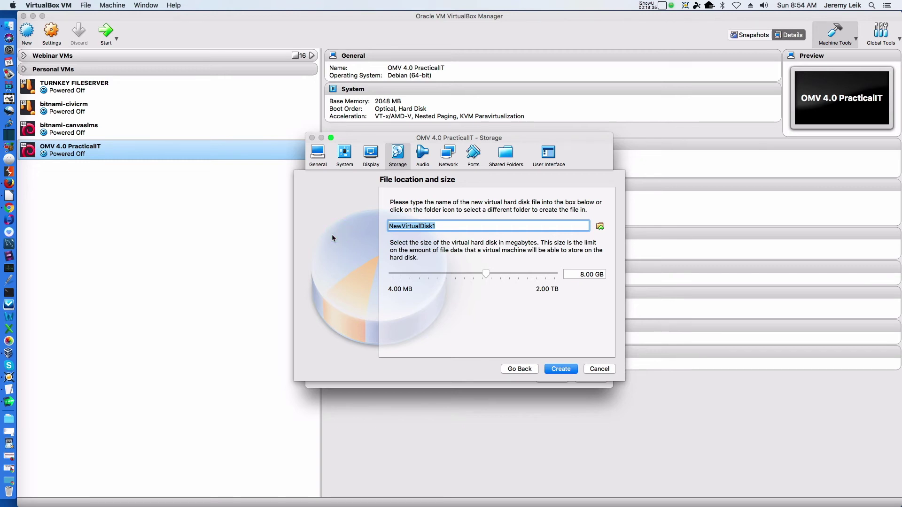
{"action": "left_click", "coordinate": [600, 369]}
{"action": "left_click", "coordinate": [600, 369]}
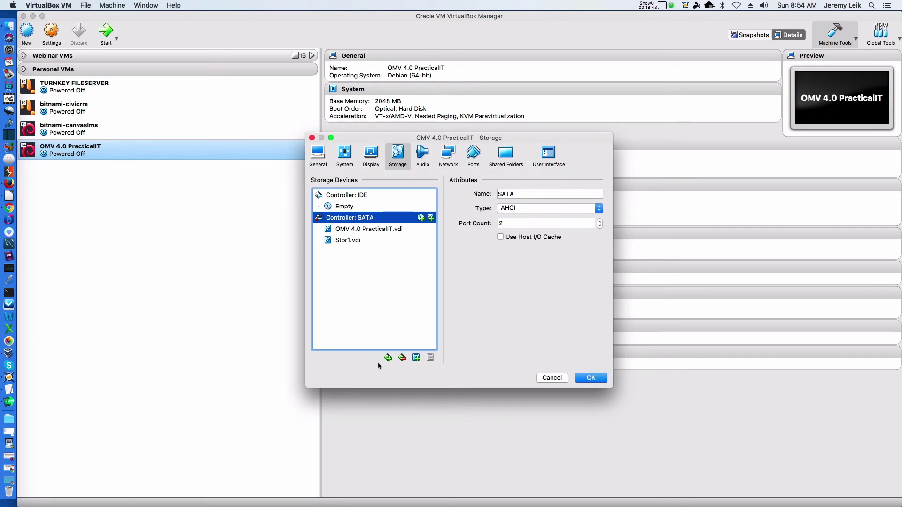
Create a dynamically allocated 10.0 GB VDI disk named Stor2 on the SATA controller
{"action": "left_click", "coordinate": [416, 359]}
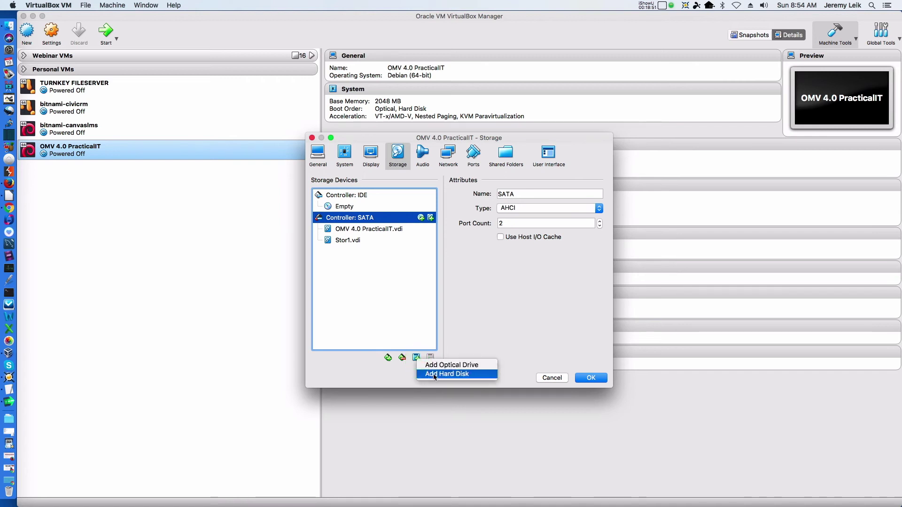
{"action": "left_click", "coordinate": [434, 375]}
{"action": "left_click", "coordinate": [517, 227]}
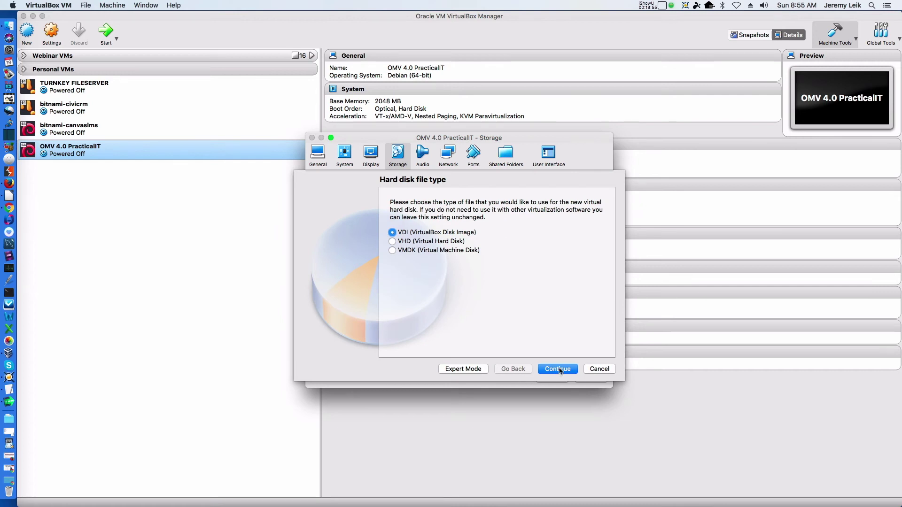
{"action": "left_click", "coordinate": [558, 369]}
{"action": "left_click", "coordinate": [562, 369]}
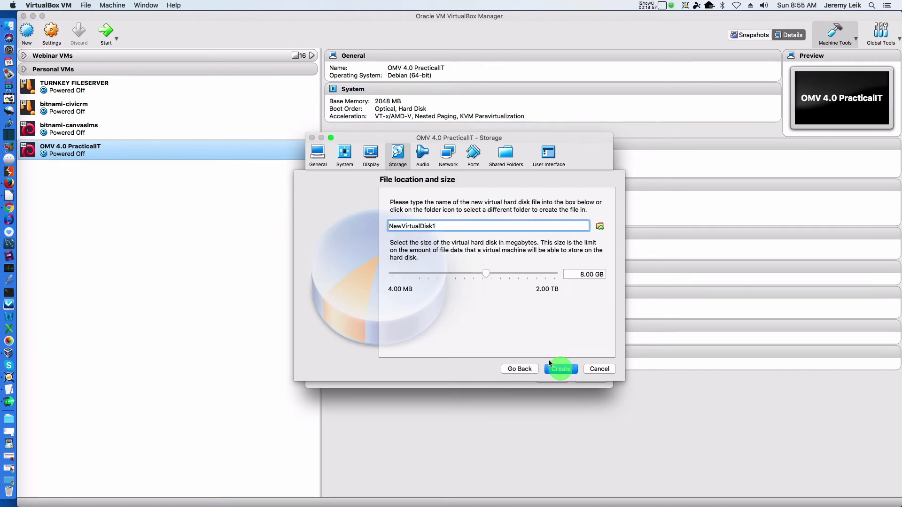
{"action": "key", "text": "BackSpace"}
{"action": "key", "text": "BackSpace"}
{"action": "key", "text": "BackSpace"}
{"action": "key", "text": "BackSpace"}
{"action": "key", "text": "BackSpace"}
{"action": "key", "text": "BackSpace"}
{"action": "key", "text": "BackSpace"}
{"action": "key", "text": "BackSpace"}
{"action": "key", "text": "BackSpace"}
{"action": "key", "text": "BackSpace"}
{"action": "key", "text": "BackSpace"}
{"action": "key", "text": "BackSpace"}
{"action": "key", "text": "BackSpace"}
{"action": "key", "text": "BackSpace"}
{"action": "key", "text": "BackSpace"}
{"action": "type", "text": "Stor2"}
{"action": "left_click", "coordinate": [578, 278]}
{"action": "key", "text": "Delete"}
{"action": "type", "text": "1"}
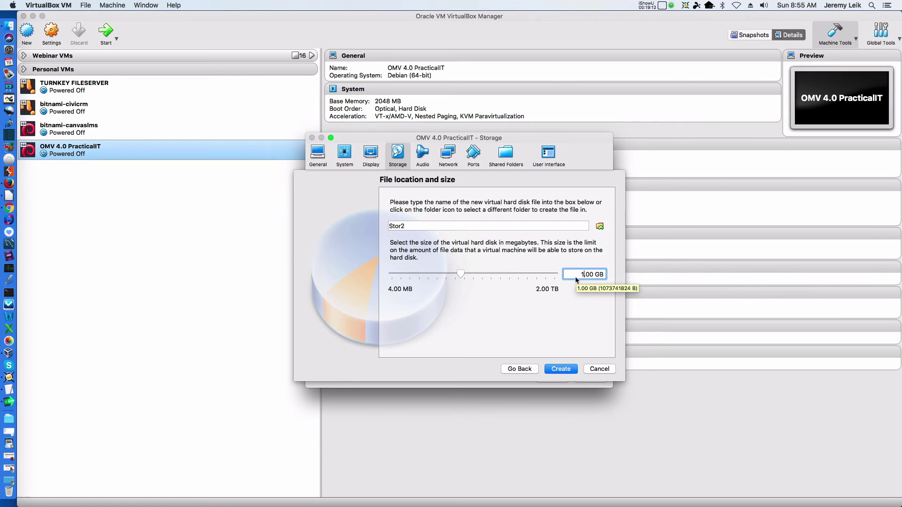
{"action": "left_click_drag", "start_coordinate": [461, 275], "coordinate": [488, 274]}
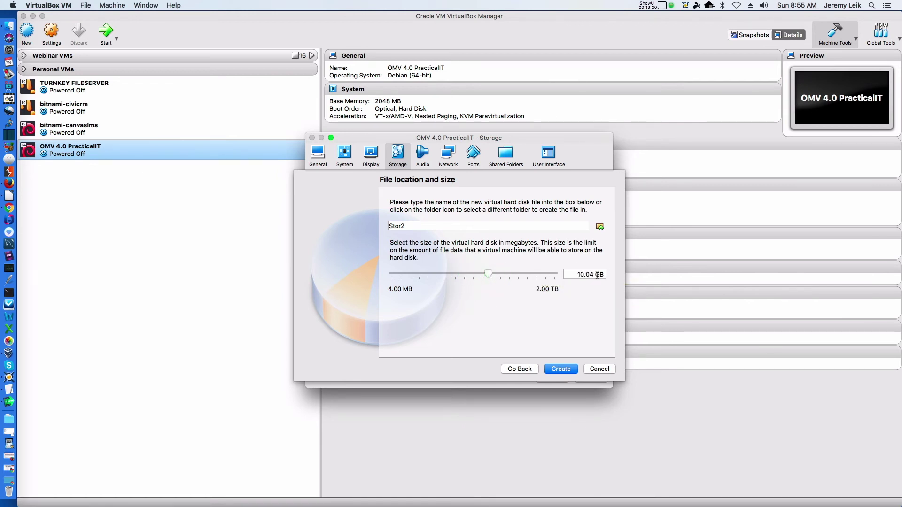
{"action": "left_click", "coordinate": [593, 274]}
{"action": "key", "text": "BackSpace"}
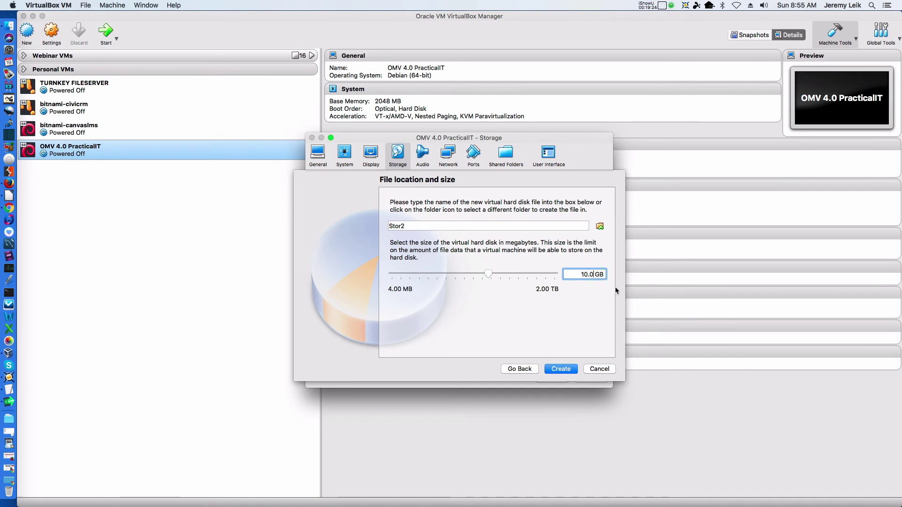
{"action": "left_click", "coordinate": [561, 370]}
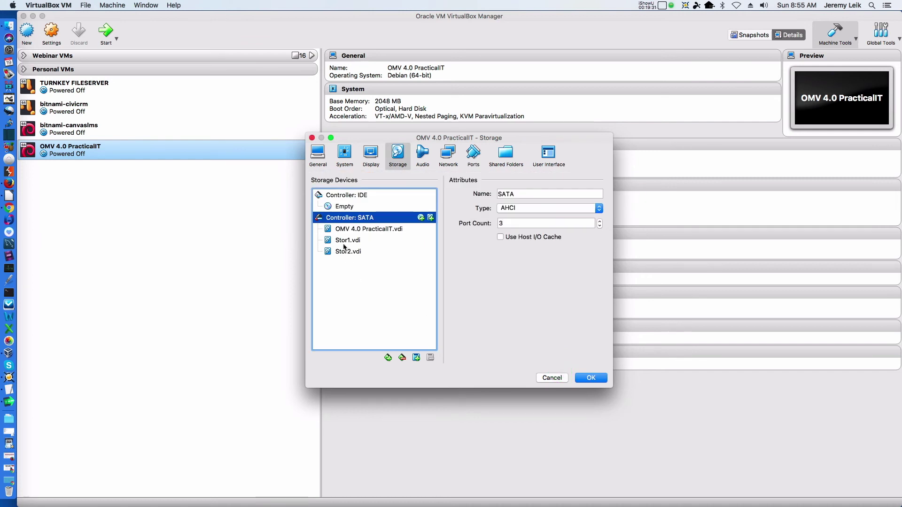
Check Stor1.vdi and Stor2.vdi on their SATA ports and save the storage settings
{"action": "left_click", "coordinate": [343, 242]}
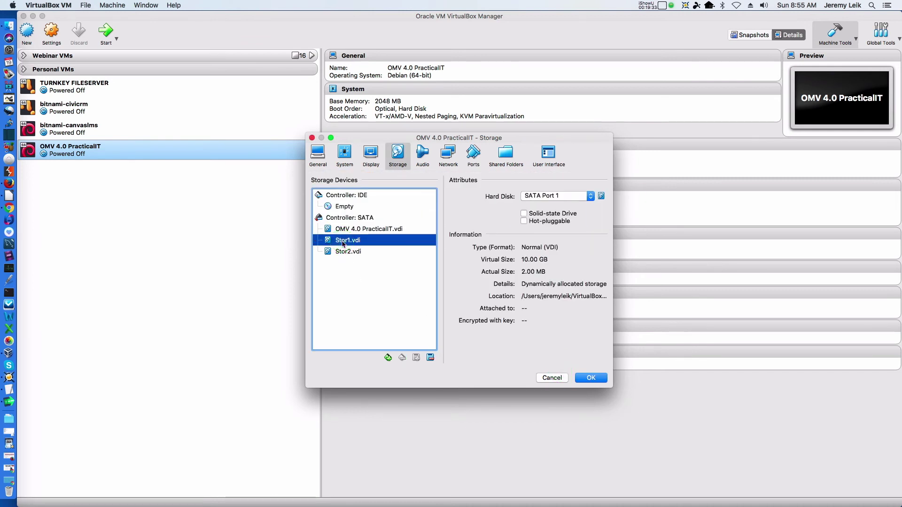
{"action": "left_click", "coordinate": [344, 253]}
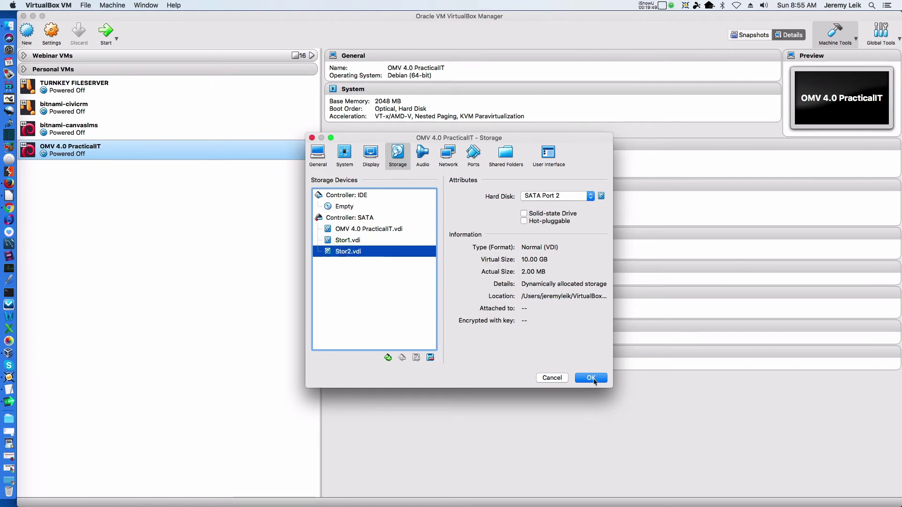
{"action": "left_click", "coordinate": [591, 379]}
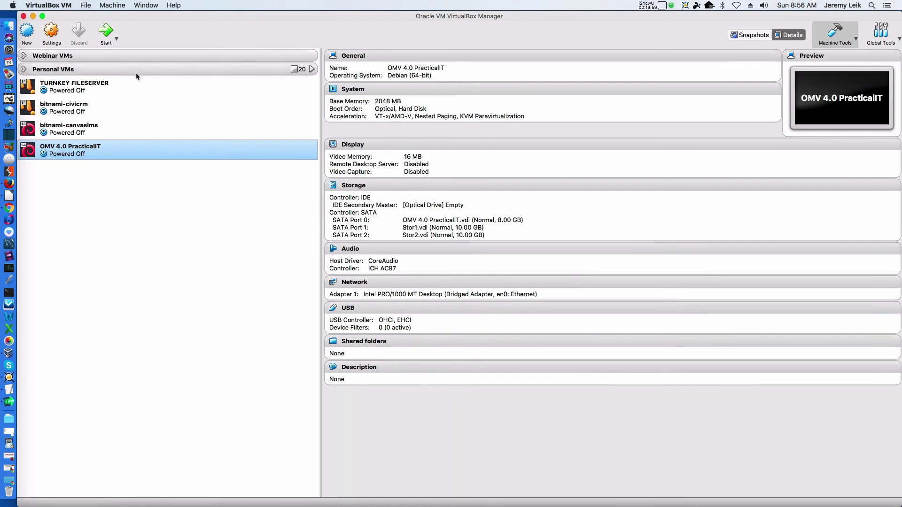
Start the OMV 4.0 VM and bring the openmediavault Chrome window back to the front
{"action": "left_click", "coordinate": [106, 32]}
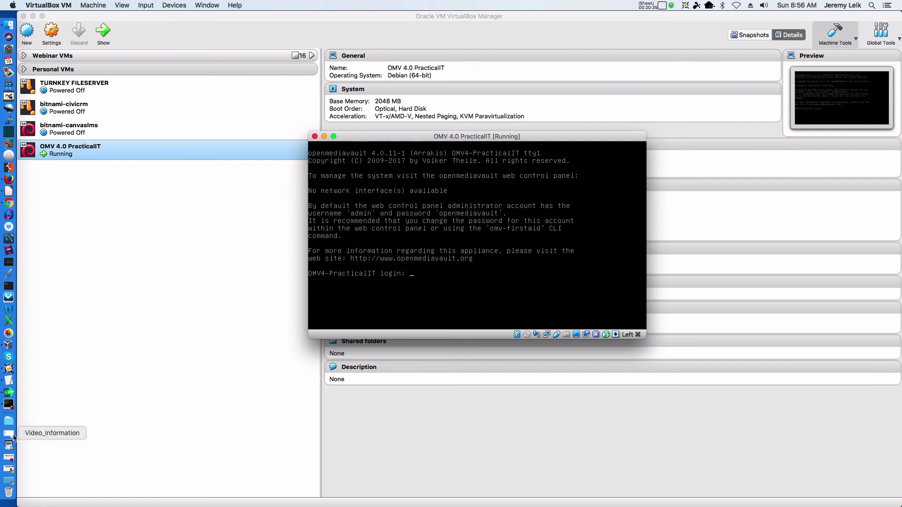
{"action": "left_click", "coordinate": [11, 481]}
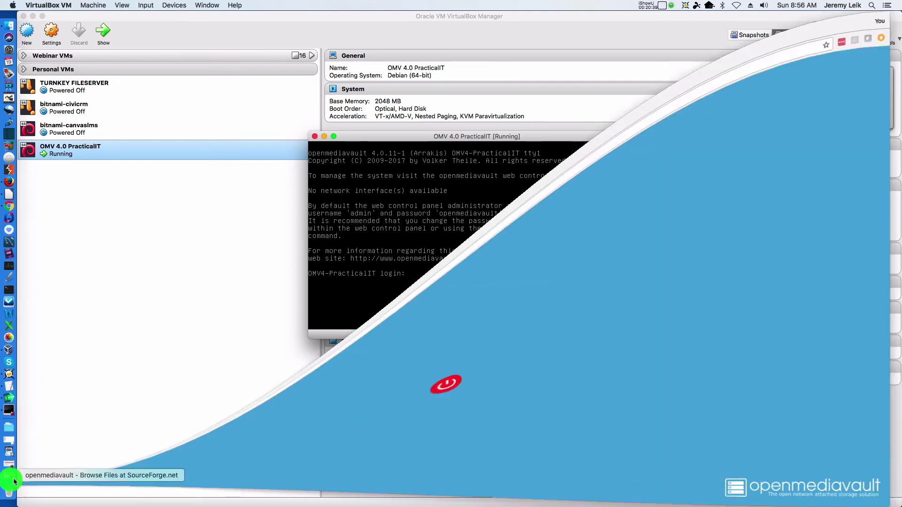
{"action": "left_click", "coordinate": [207, 37]}
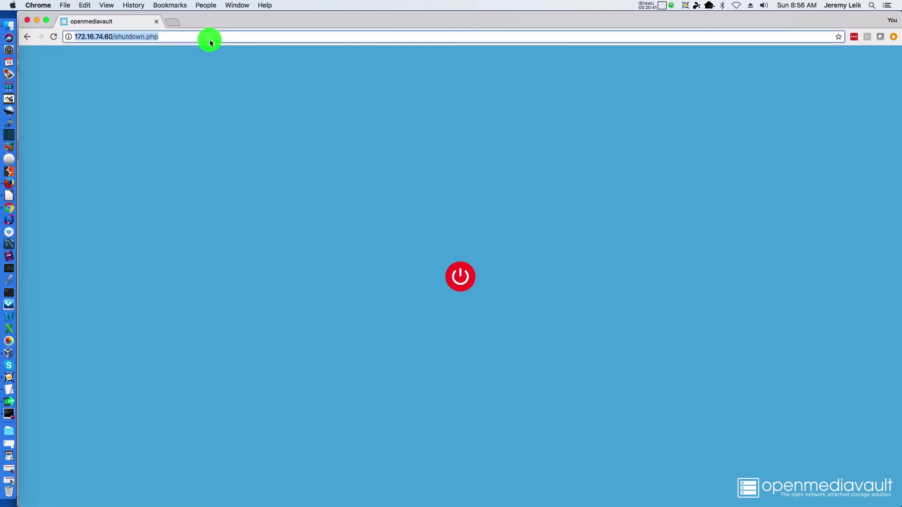
Load 172.16.74.60, sign in as admin with the account password, and decline saving it
{"action": "key", "text": "Right"}
{"action": "key", "text": "BackSpace"}
{"action": "key", "text": "BackSpace"}
{"action": "key", "text": "BackSpace"}
{"action": "key", "text": "BackSpace"}
{"action": "key", "text": "BackSpace"}
{"action": "key", "text": "BackSpace"}
{"action": "key", "text": "BackSpace"}
{"action": "key", "text": "BackSpace"}
{"action": "key", "text": "BackSpace"}
{"action": "key", "text": "BackSpace"}
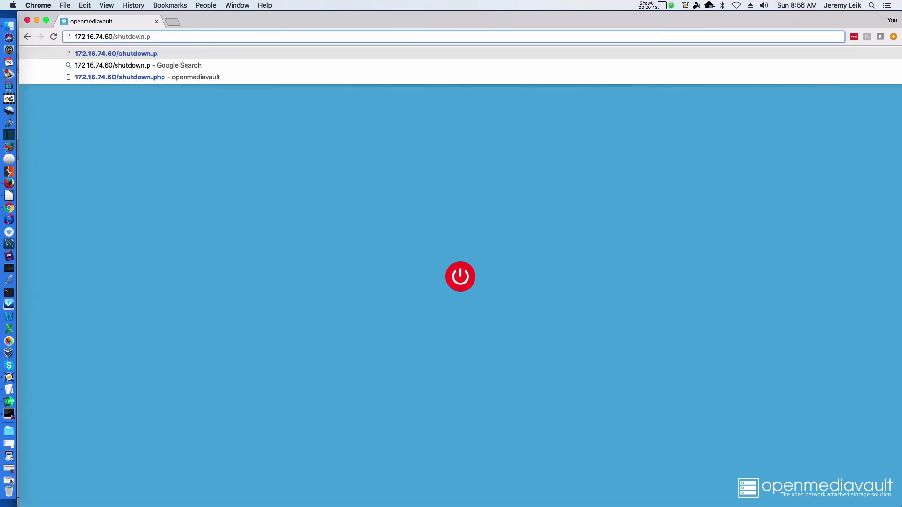
{"action": "key", "text": "BackSpace"}
{"action": "key", "text": "BackSpace"}
{"action": "key", "text": "Return"}
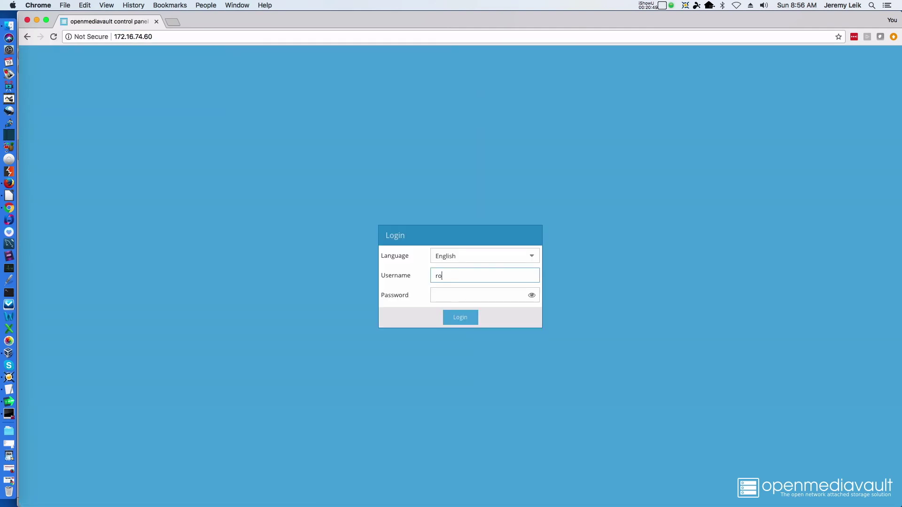
{"action": "type", "text": "admin"}
{"action": "left_click", "coordinate": [479, 295]}
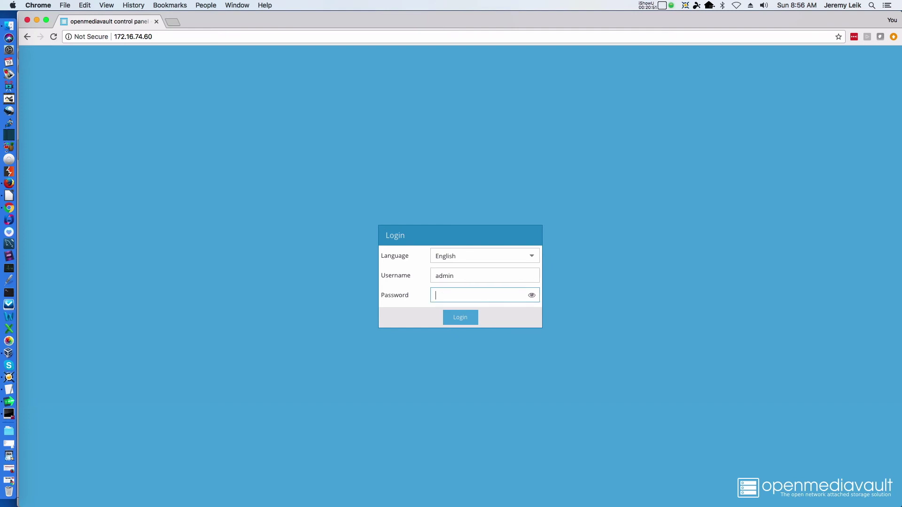
{"action": "type", "text": "openmediavault"}
{"action": "key", "text": "Return"}
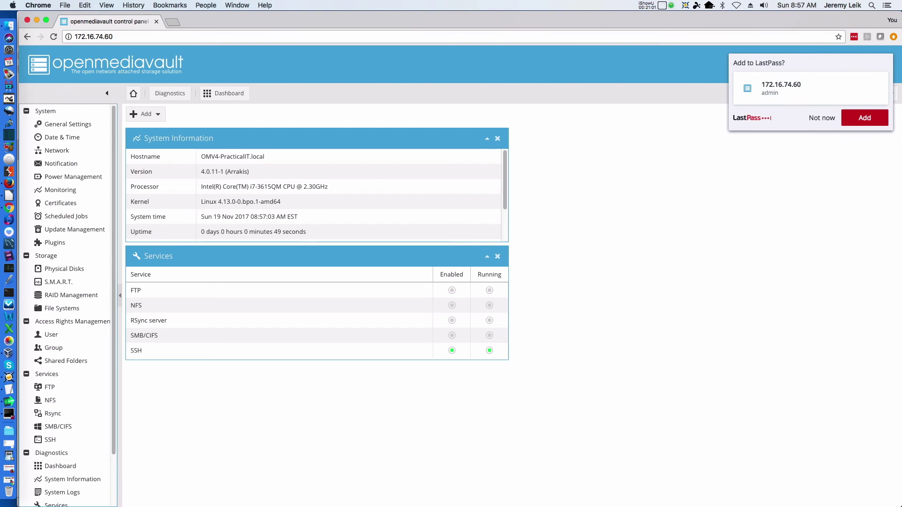
{"action": "left_click", "coordinate": [824, 120]}
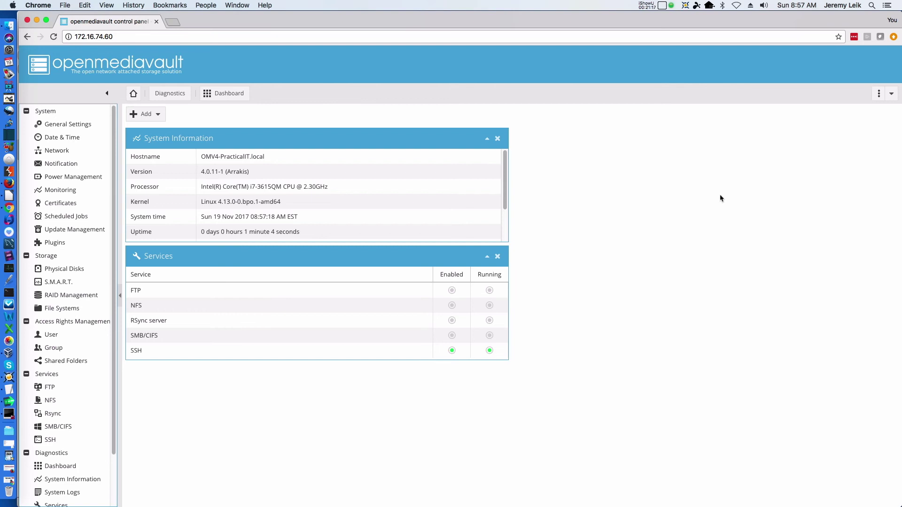
Review Physical Disks (sda 8 GiB, sdb and sdc 10 GiB), then open RAID Management
{"action": "left_click", "coordinate": [63, 270]}
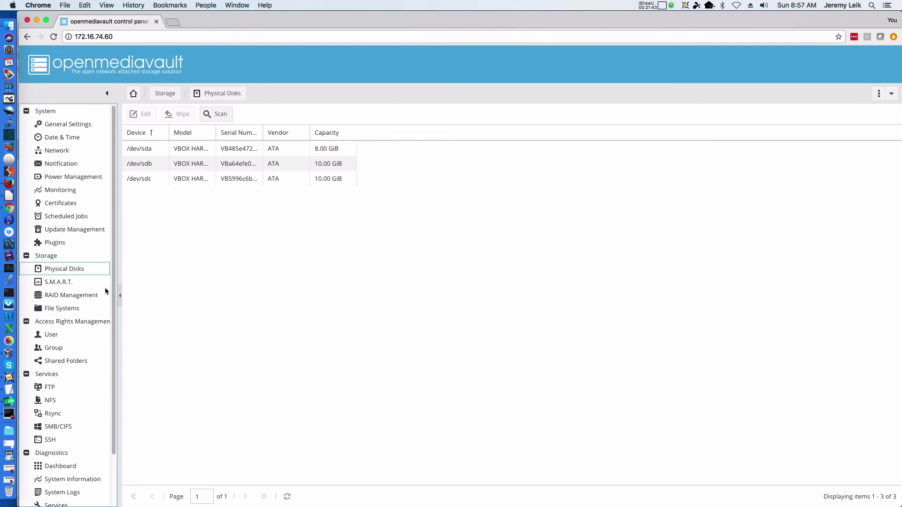
{"action": "left_click", "coordinate": [77, 297]}
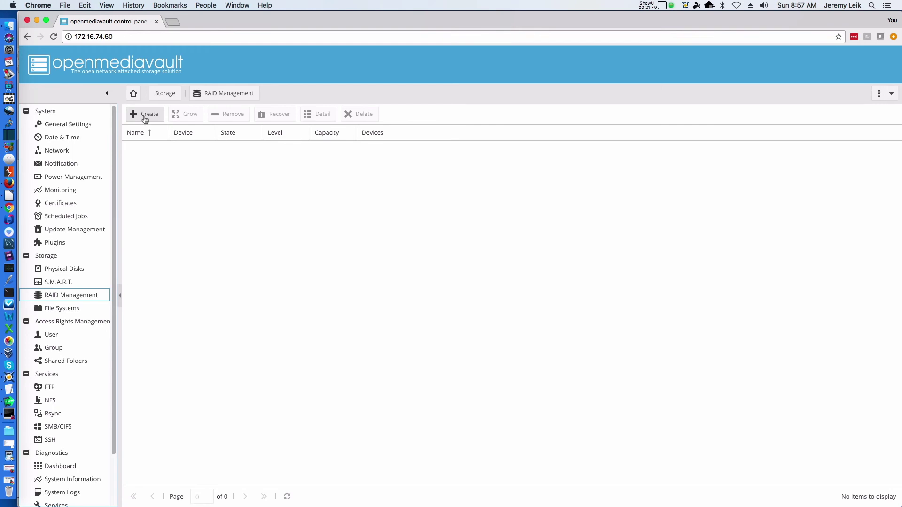
Create Stripe RAID 'OMVStor' across /dev/sdb and /dev/sdc, then apply the pending configuration
{"action": "left_click", "coordinate": [146, 114]}
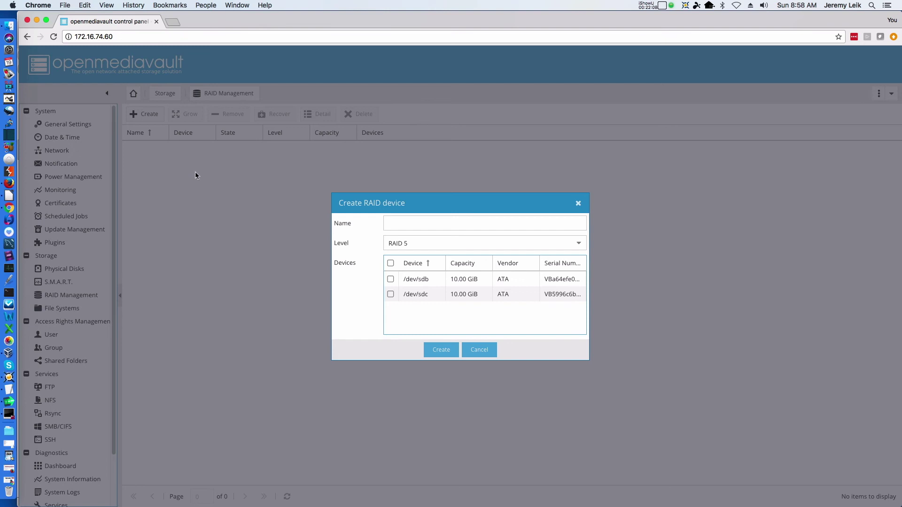
{"action": "left_click", "coordinate": [418, 225]}
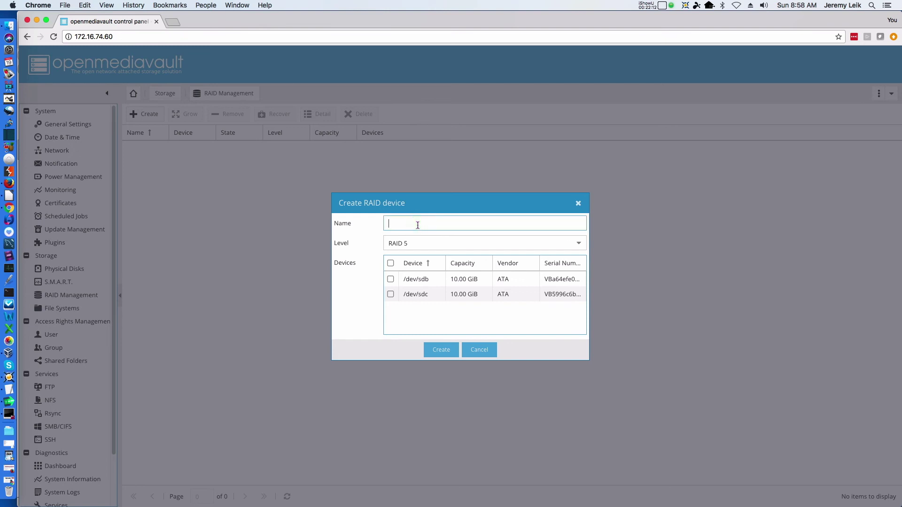
{"action": "type", "text": "OMV"}
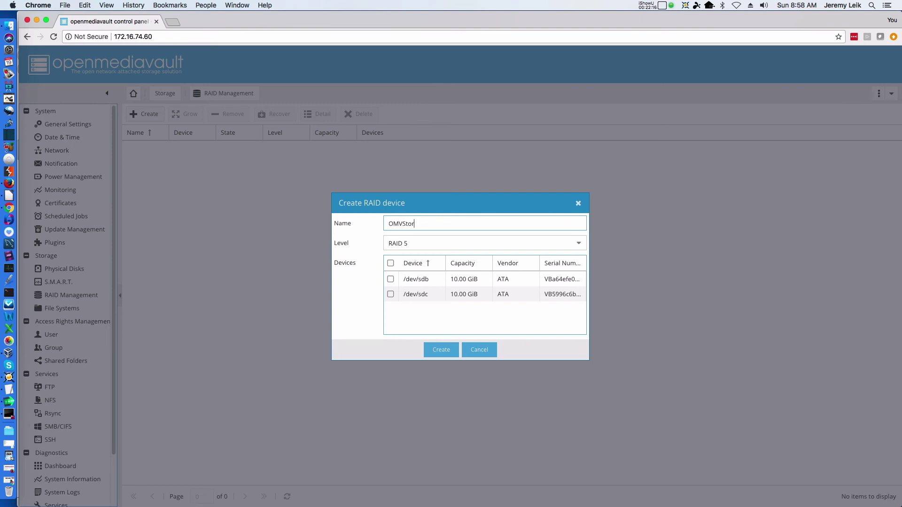
{"action": "type", "text": "Stor"}
{"action": "key", "text": "Tab"}
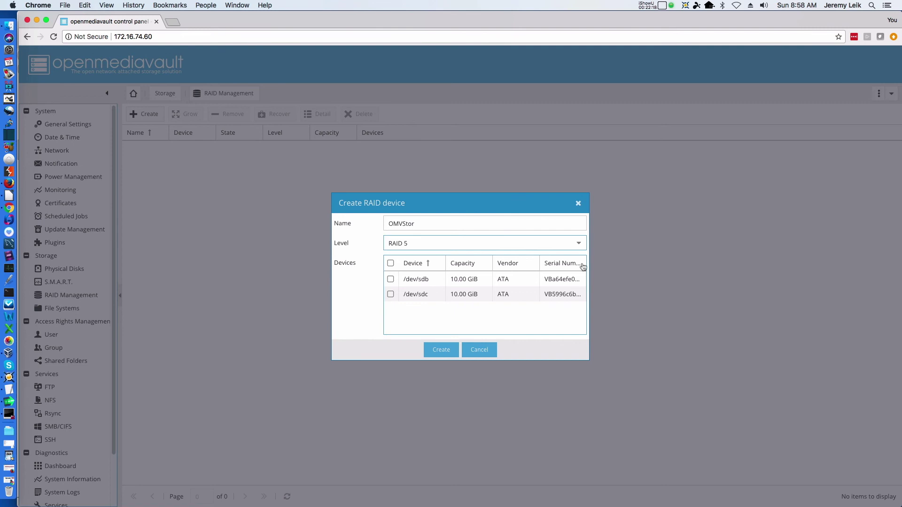
{"action": "left_click", "coordinate": [577, 247]}
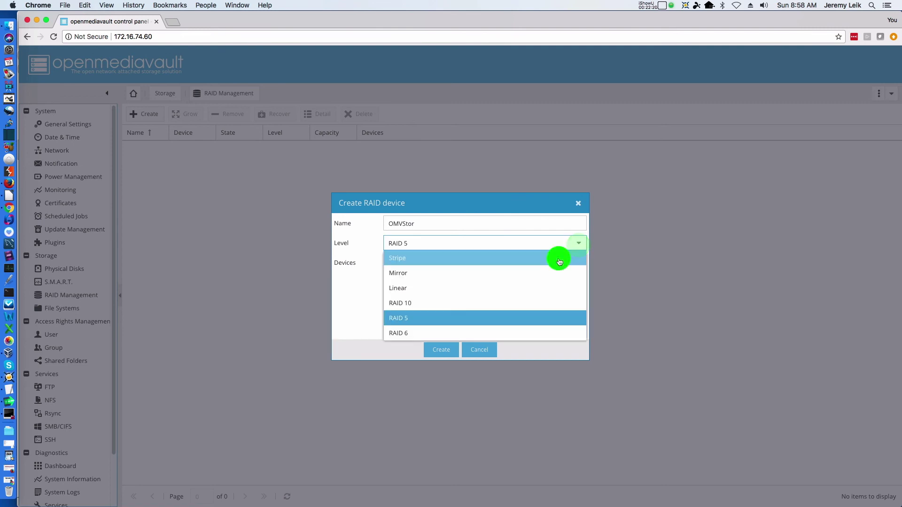
{"action": "left_click", "coordinate": [558, 259]}
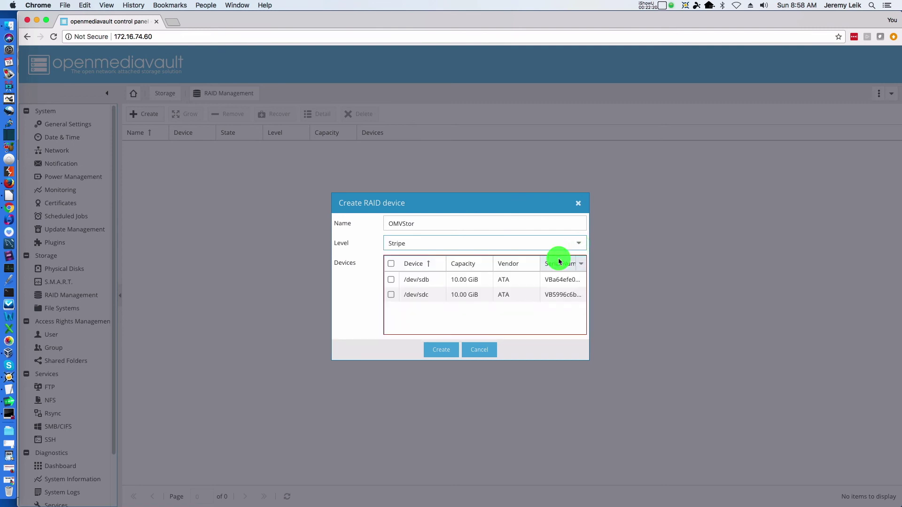
{"action": "left_click", "coordinate": [391, 264]}
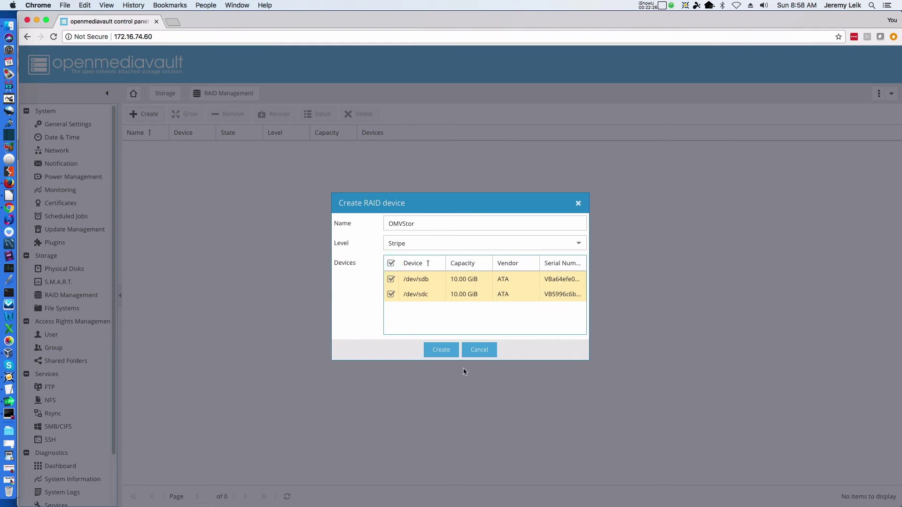
{"action": "left_click", "coordinate": [436, 350]}
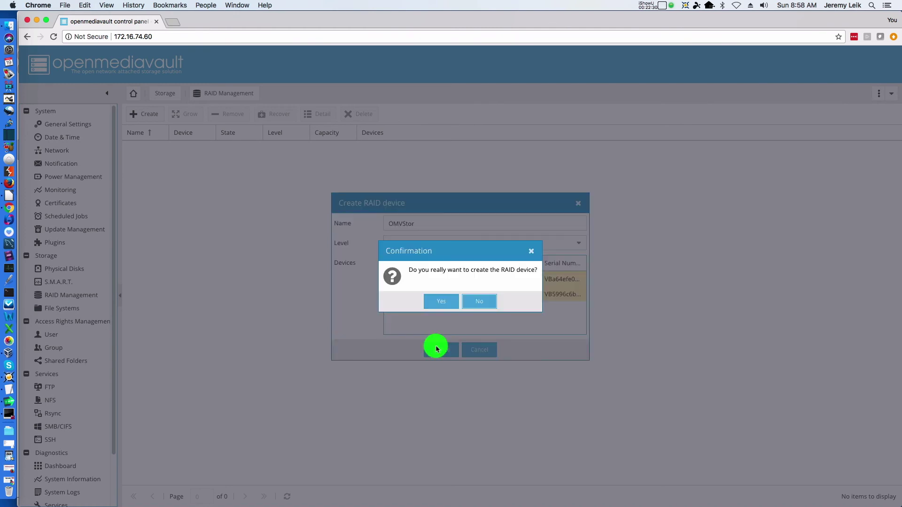
{"action": "left_click", "coordinate": [442, 302]}
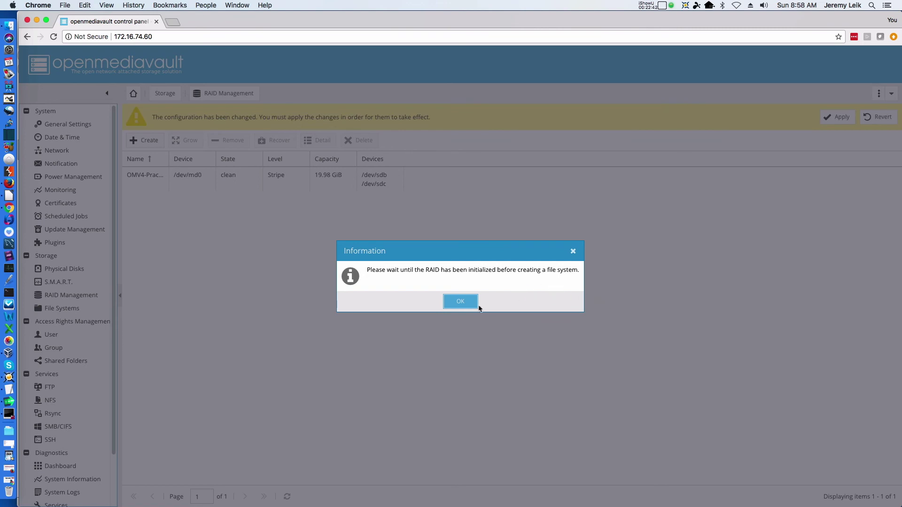
{"action": "left_click", "coordinate": [460, 305]}
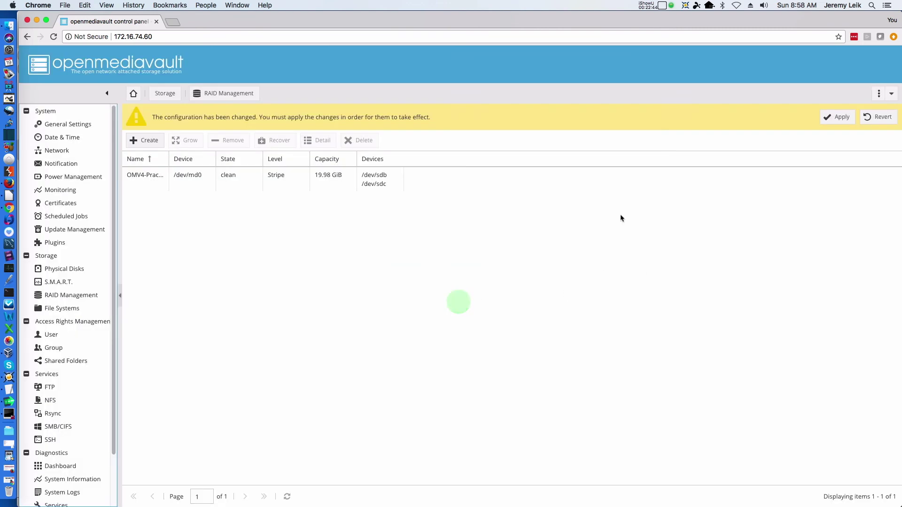
{"action": "left_click", "coordinate": [836, 117]}
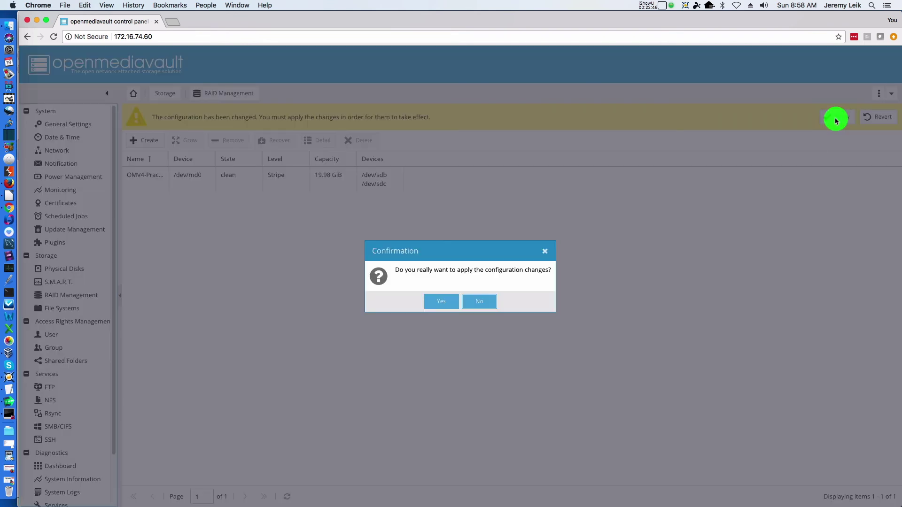
{"action": "left_click", "coordinate": [439, 301]}
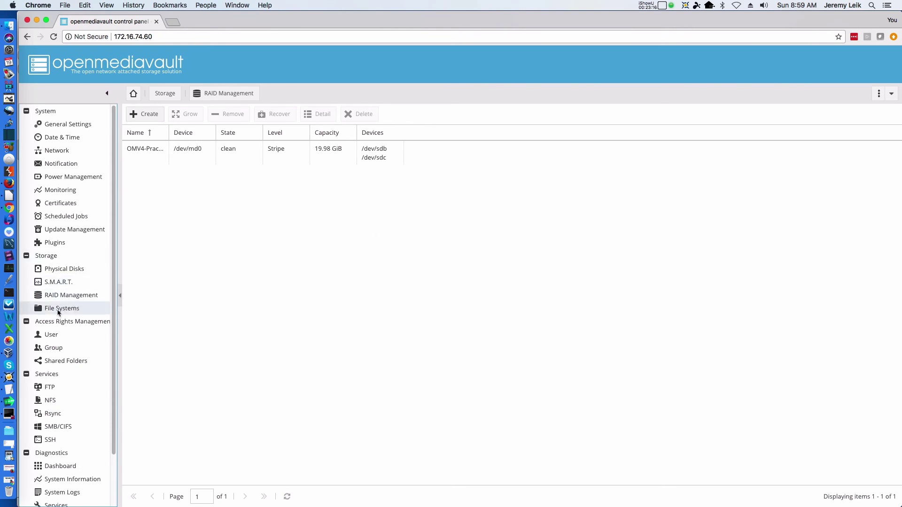
Start a new file system on the OMVStor RAID device /dev/md0, labelled TestStor
{"action": "left_click", "coordinate": [59, 310]}
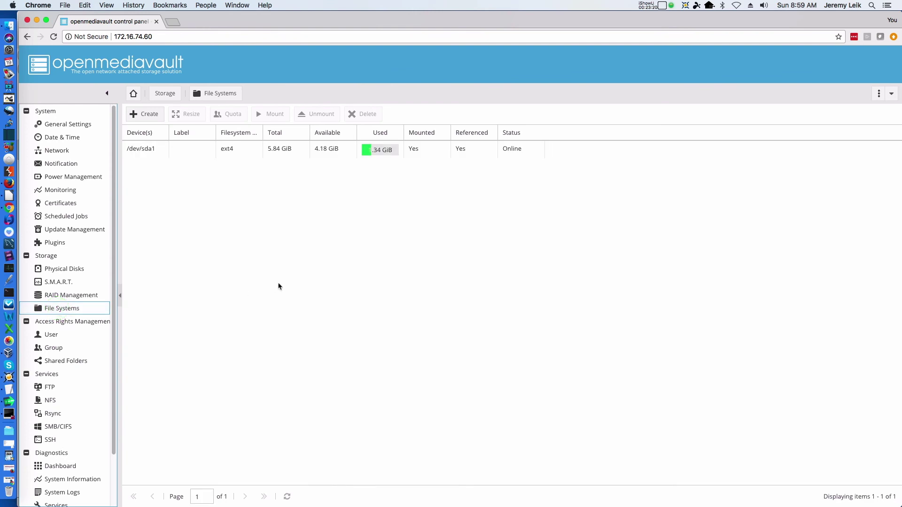
{"action": "left_click", "coordinate": [142, 115]}
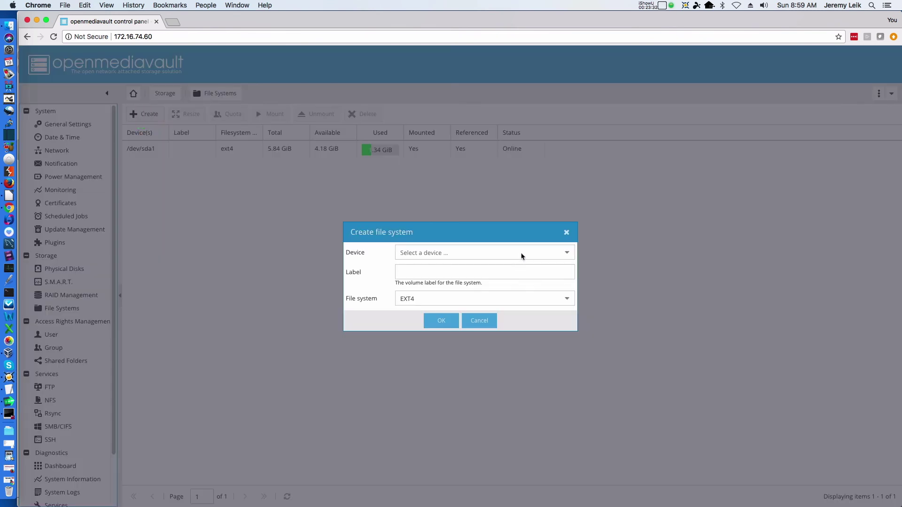
{"action": "left_click", "coordinate": [520, 255]}
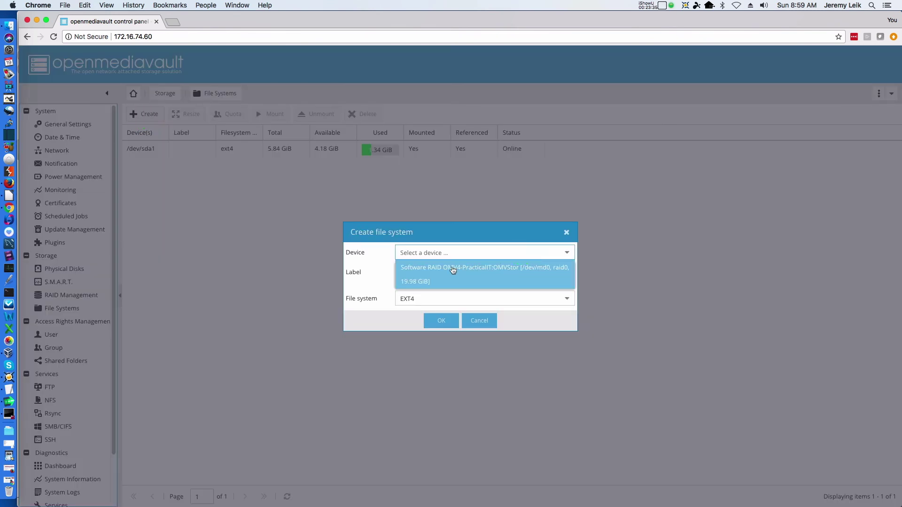
{"action": "left_click", "coordinate": [445, 271]}
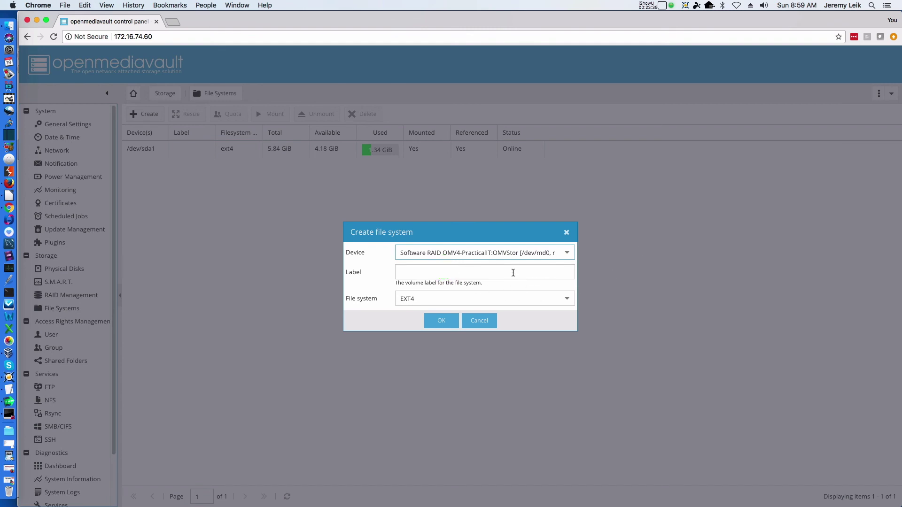
{"action": "left_click", "coordinate": [511, 271]}
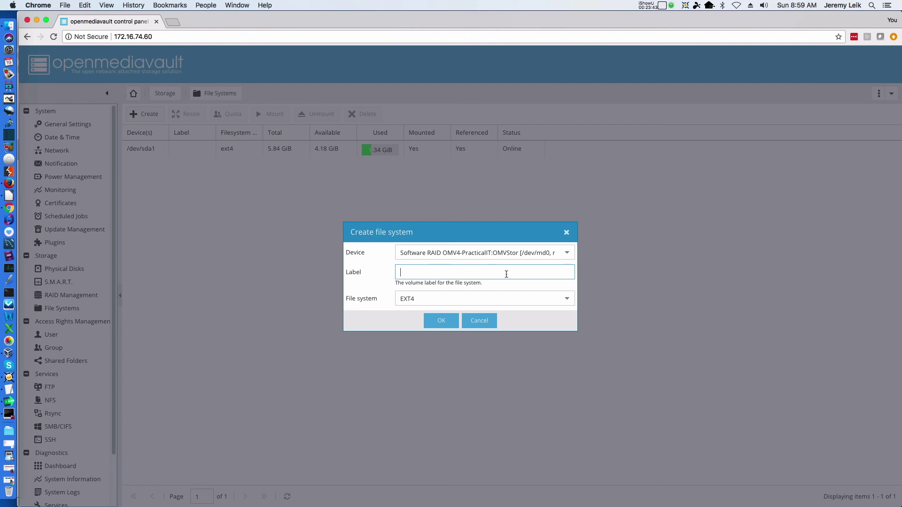
{"action": "type", "text": "TestStor"}
Create the ext4 file system, confirm formatting the RAID device, and close the output
{"action": "left_click", "coordinate": [444, 320]}
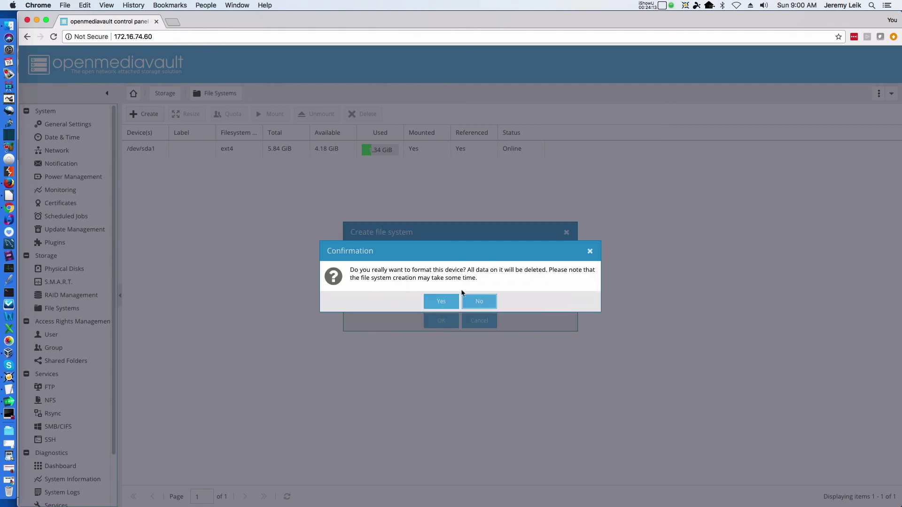
{"action": "left_click", "coordinate": [441, 303]}
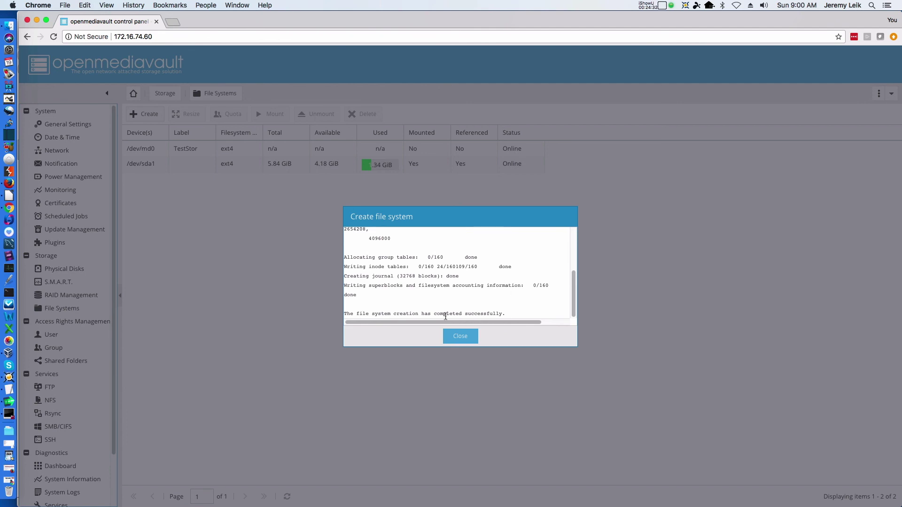
{"action": "double_click", "coordinate": [489, 313]}
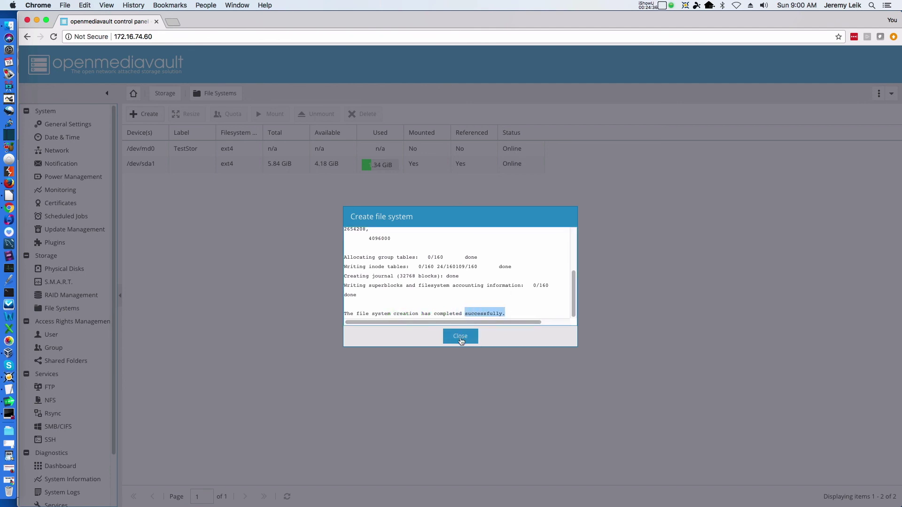
{"action": "left_click", "coordinate": [461, 337]}
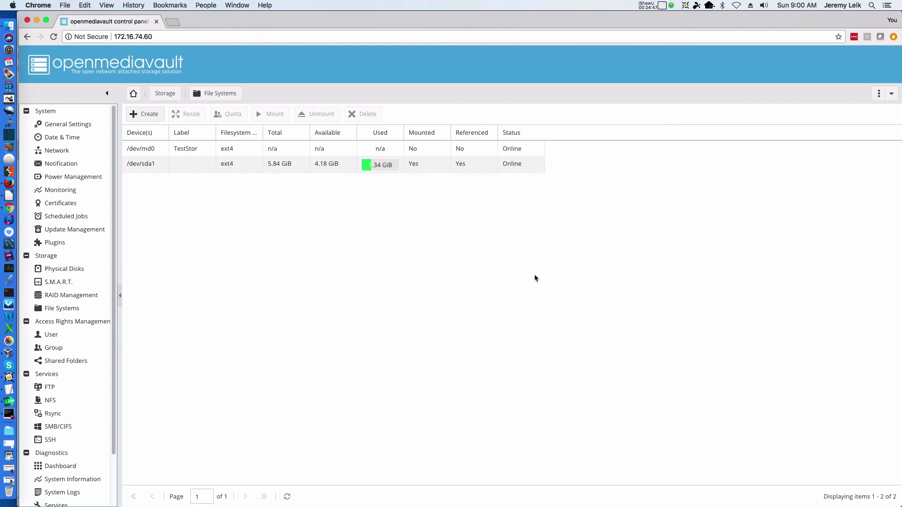
Mount the /dev/md0 TestStor file system (19.55 GiB) and confirm applying the pending changes
{"action": "left_click", "coordinate": [135, 166]}
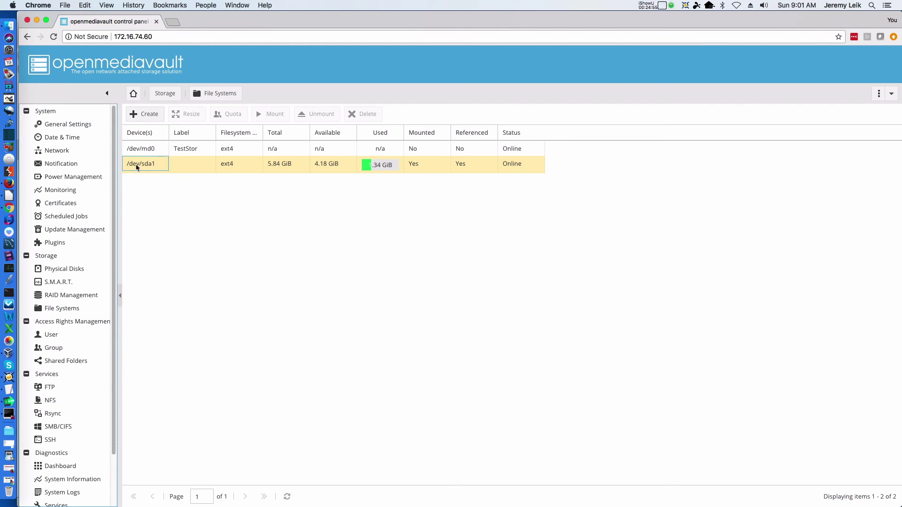
{"action": "left_click", "coordinate": [130, 153]}
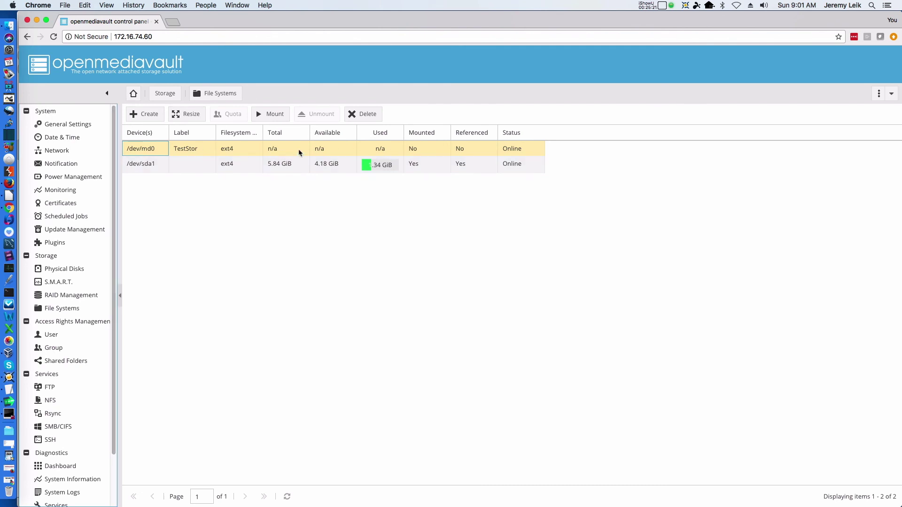
{"action": "left_click", "coordinate": [275, 116]}
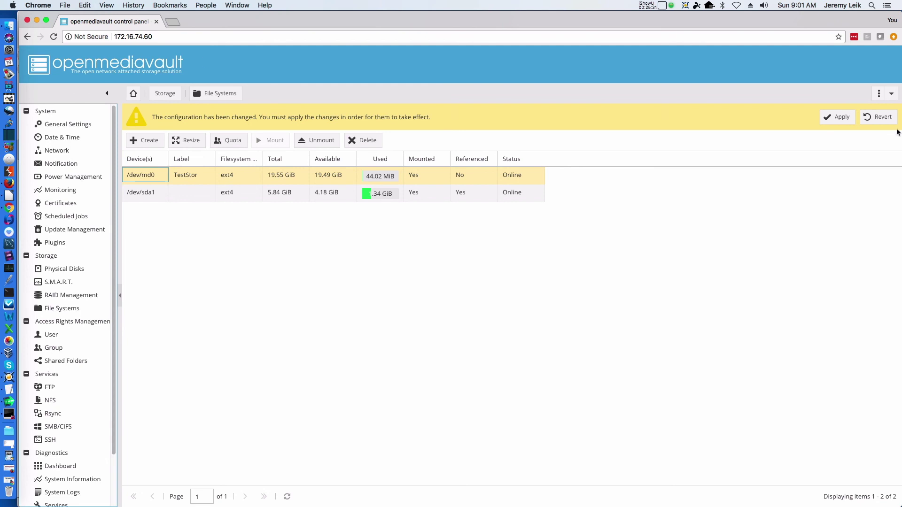
{"action": "left_click", "coordinate": [835, 120]}
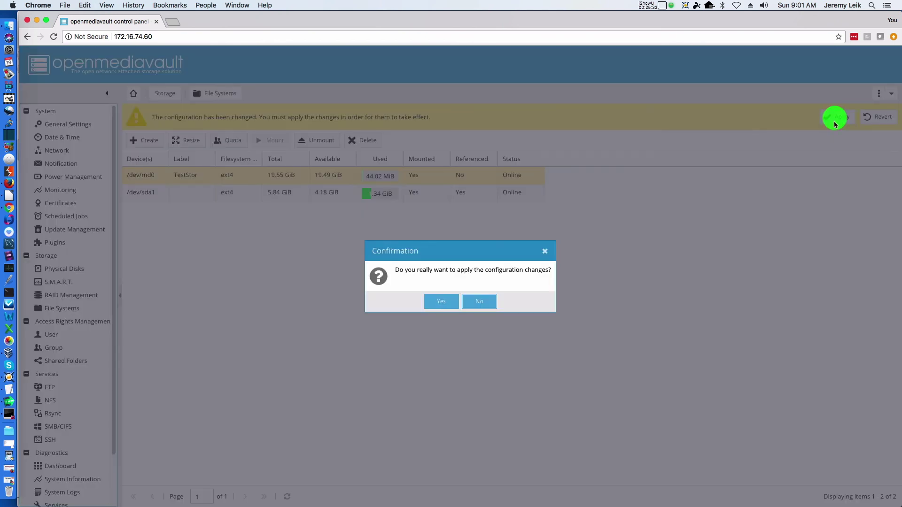
{"action": "left_click", "coordinate": [447, 303]}
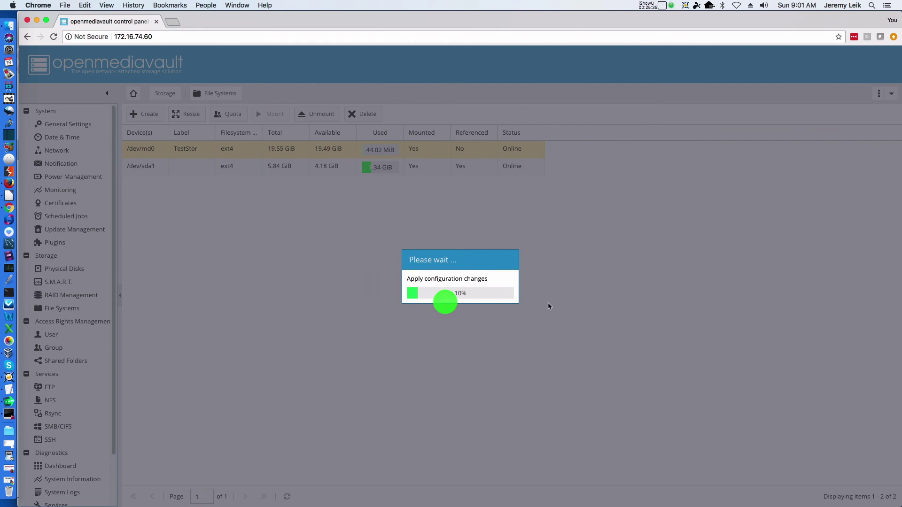